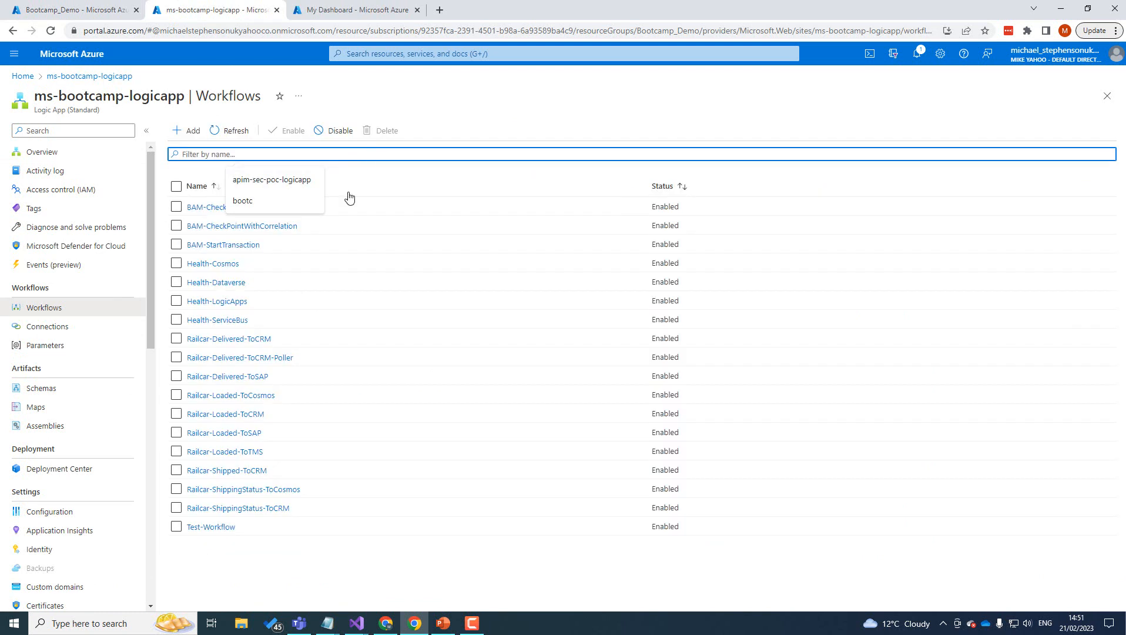
Inspect the Query items outputs in the latest run of the Health-Cosmos workflow, and return to the workflow list.
{"action": "left_click", "coordinate": [206, 266]}
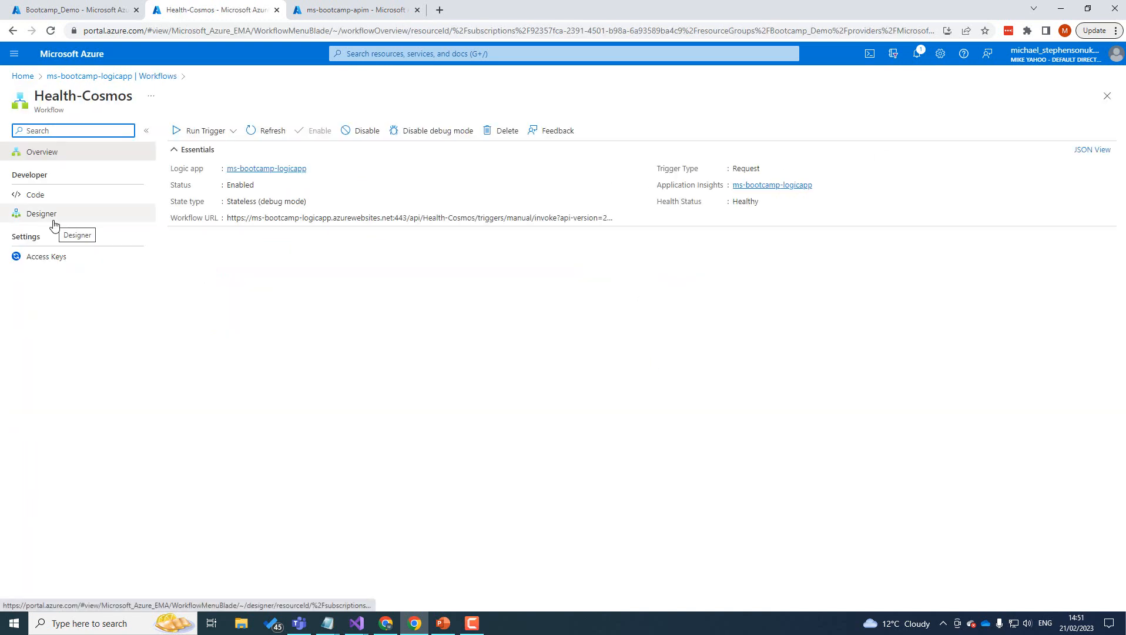
{"action": "left_click", "coordinate": [294, 360]}
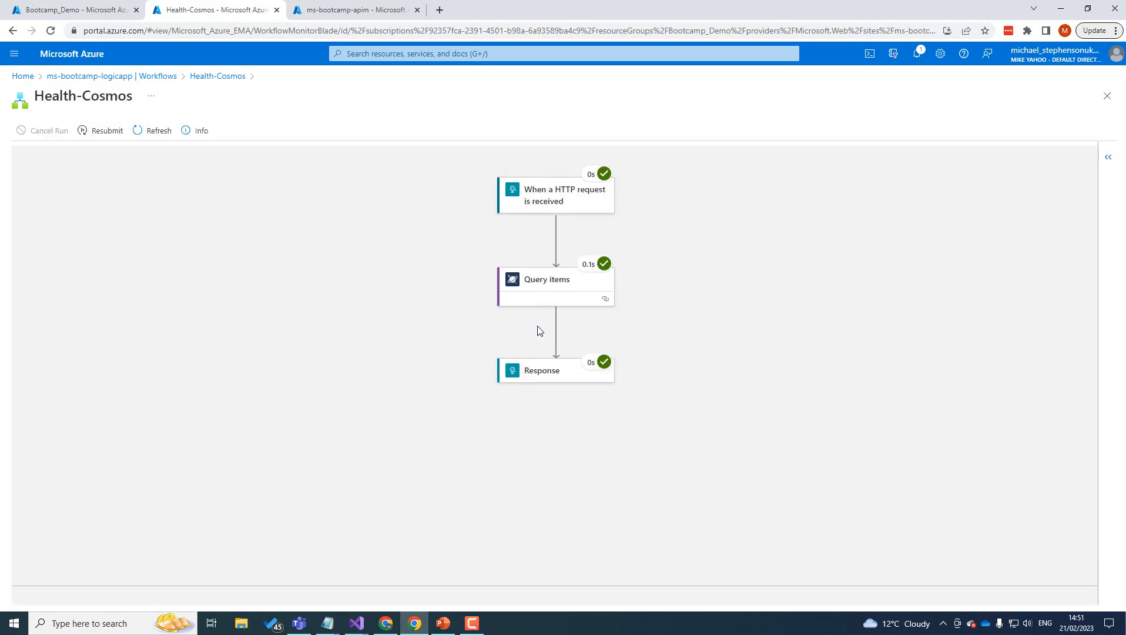
{"action": "left_click", "coordinate": [534, 287]}
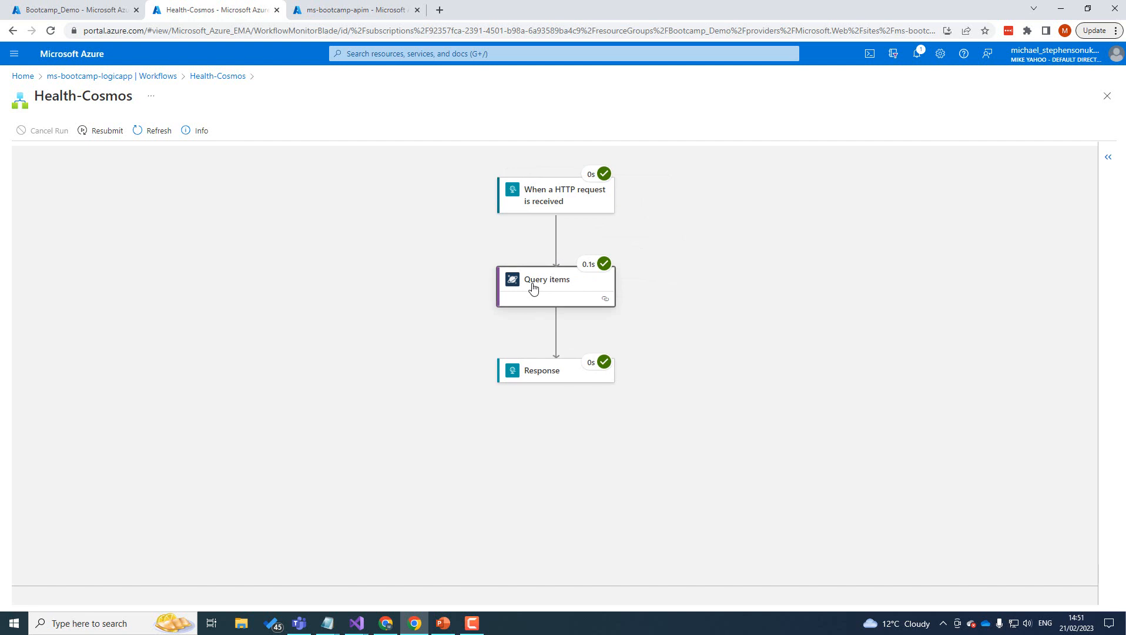
{"action": "scroll", "coordinate": [970, 300], "scroll_direction": "down", "scroll_amount": 4}
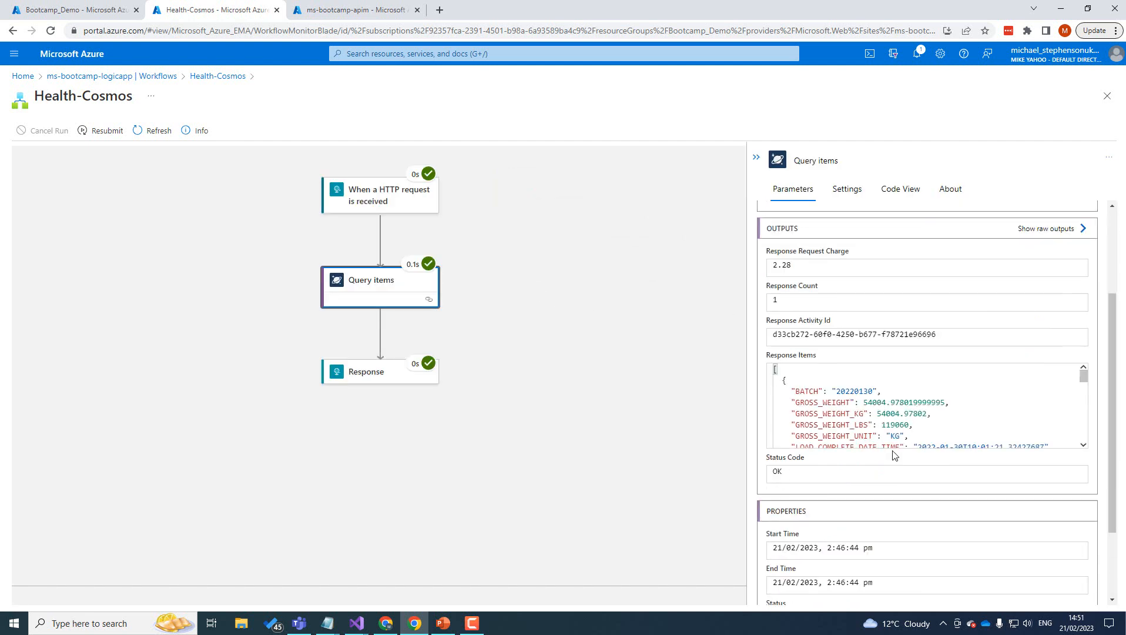
{"action": "left_click_drag", "start_coordinate": [1088, 289], "coordinate": [1090, 319]}
{"action": "left_click", "coordinate": [1113, 94]}
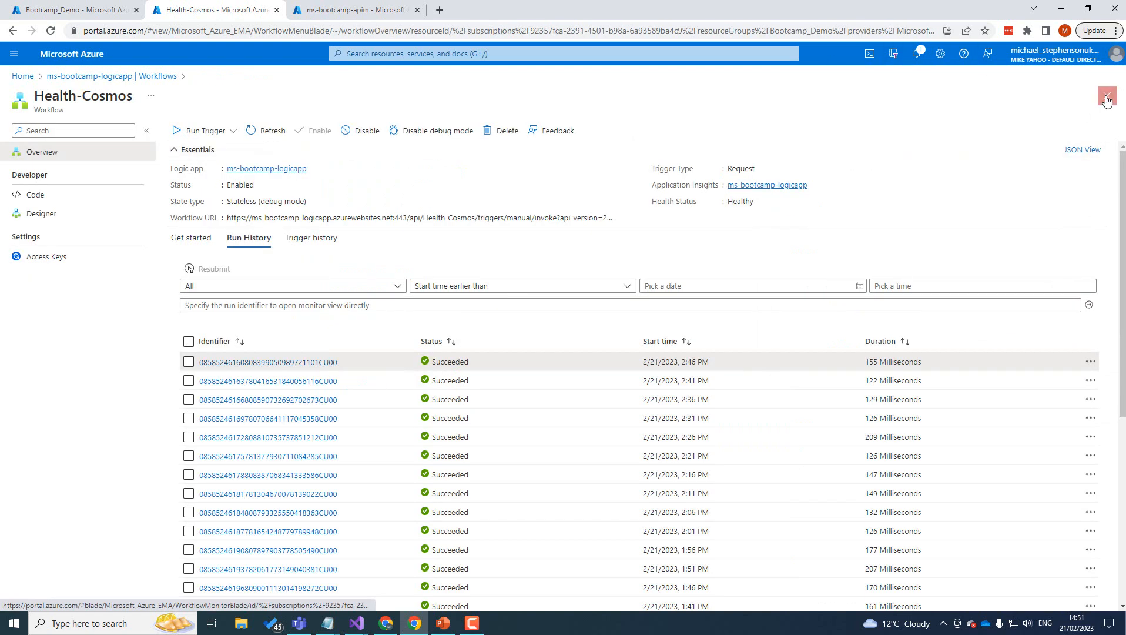
{"action": "left_click", "coordinate": [1108, 99]}
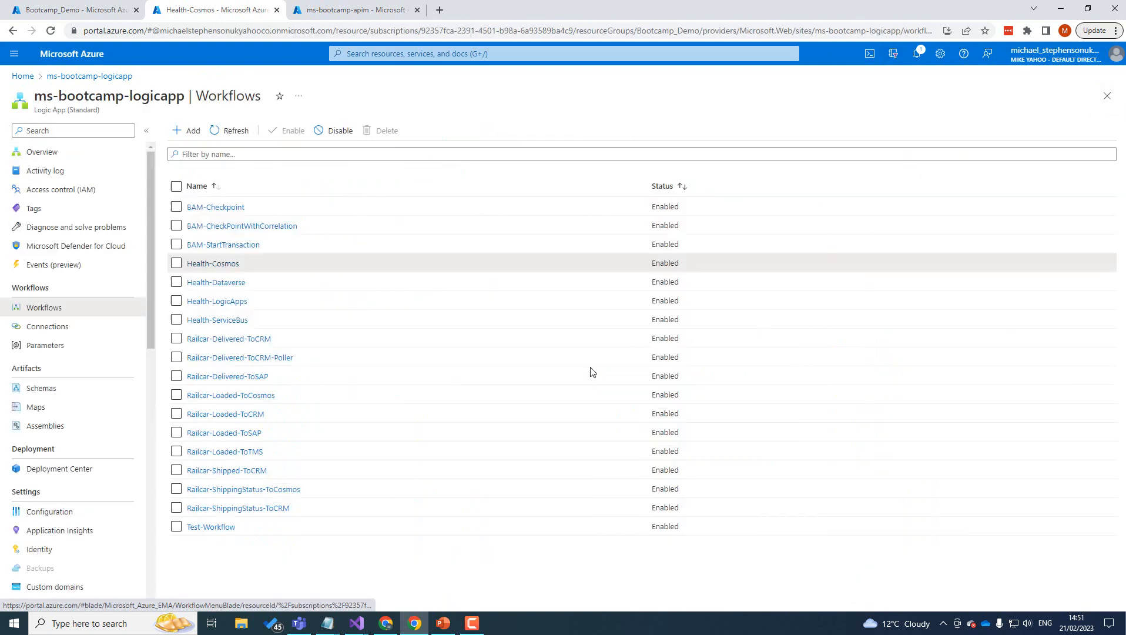
Inspect the List rows inputs and outputs in the latest run of the Health-Dataverse workflow, and return to the workflow list.
{"action": "left_click", "coordinate": [198, 283]}
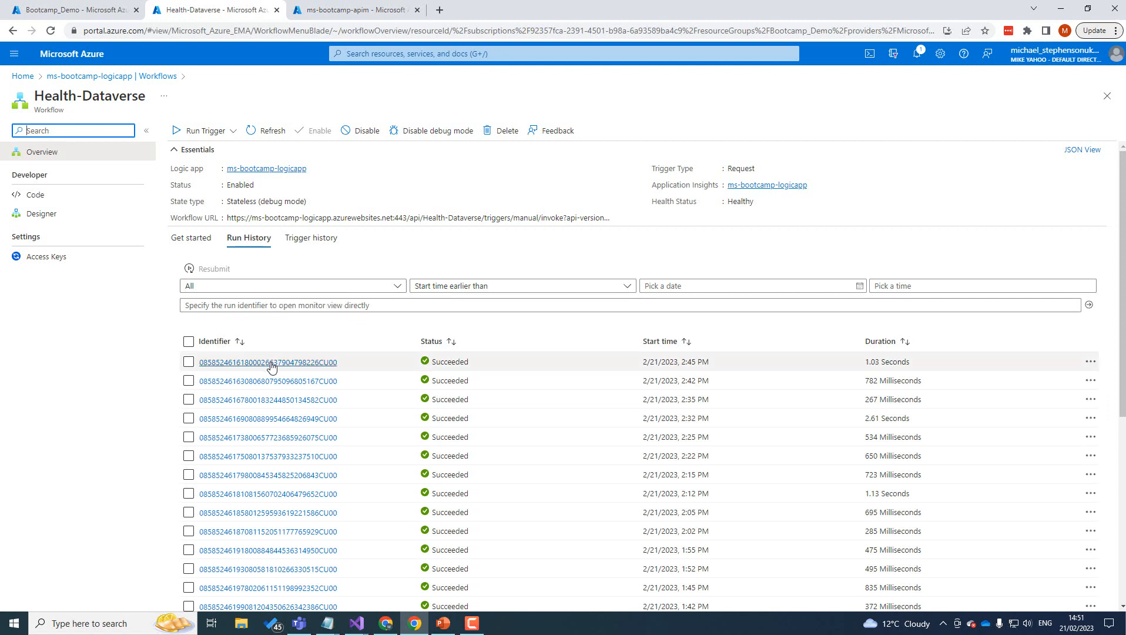
{"action": "left_click", "coordinate": [271, 364]}
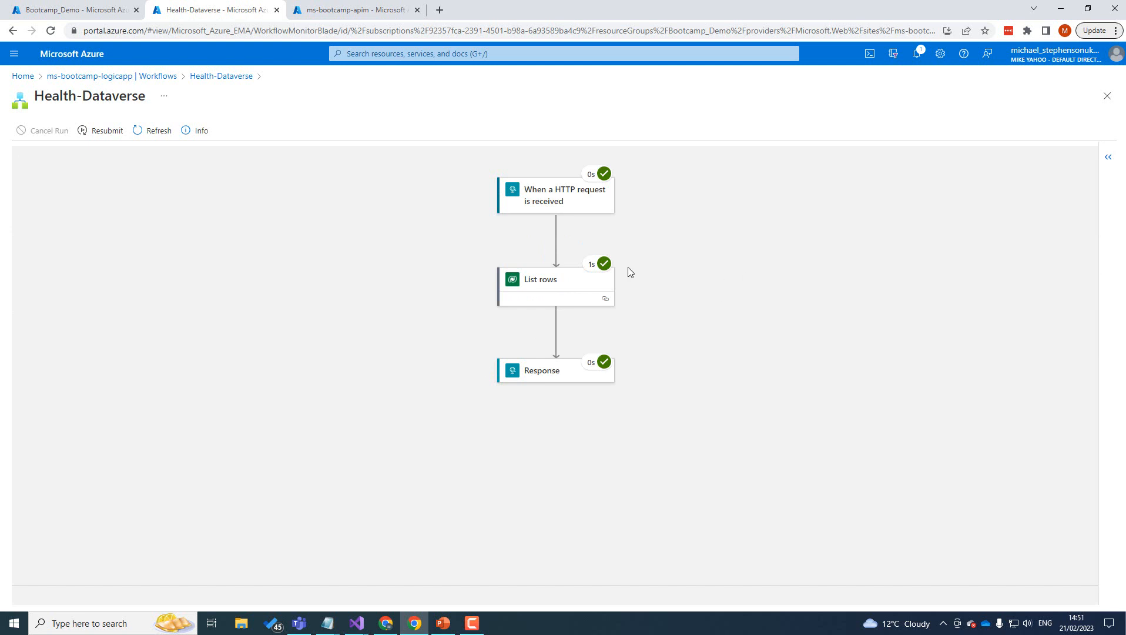
{"action": "left_click", "coordinate": [537, 283]}
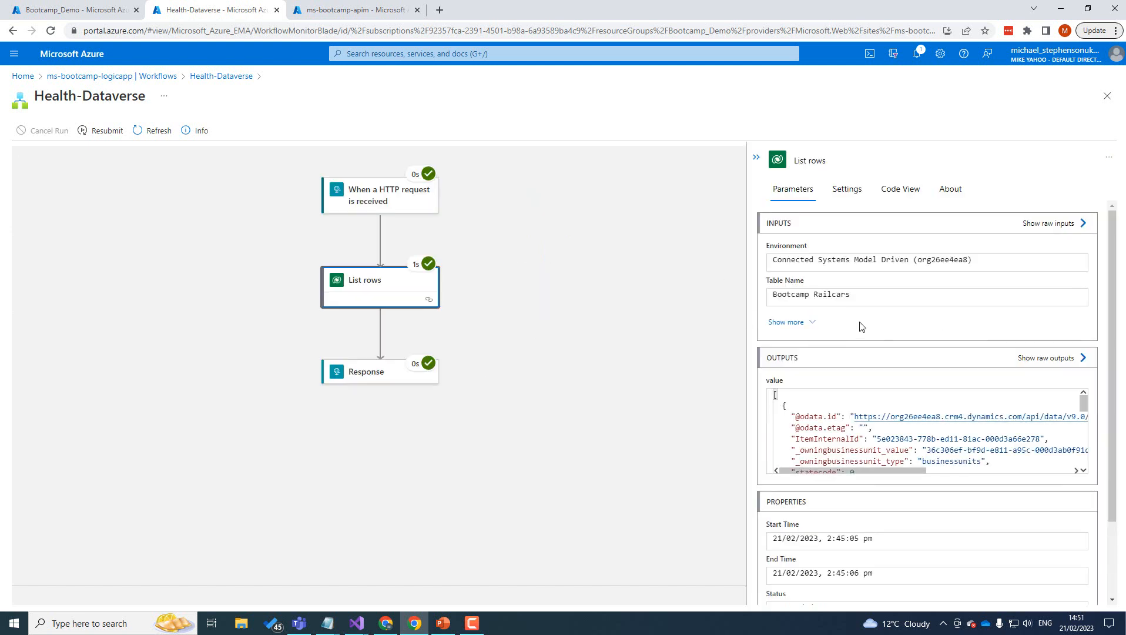
{"action": "scroll", "coordinate": [917, 306], "scroll_direction": "down", "scroll_amount": 10}
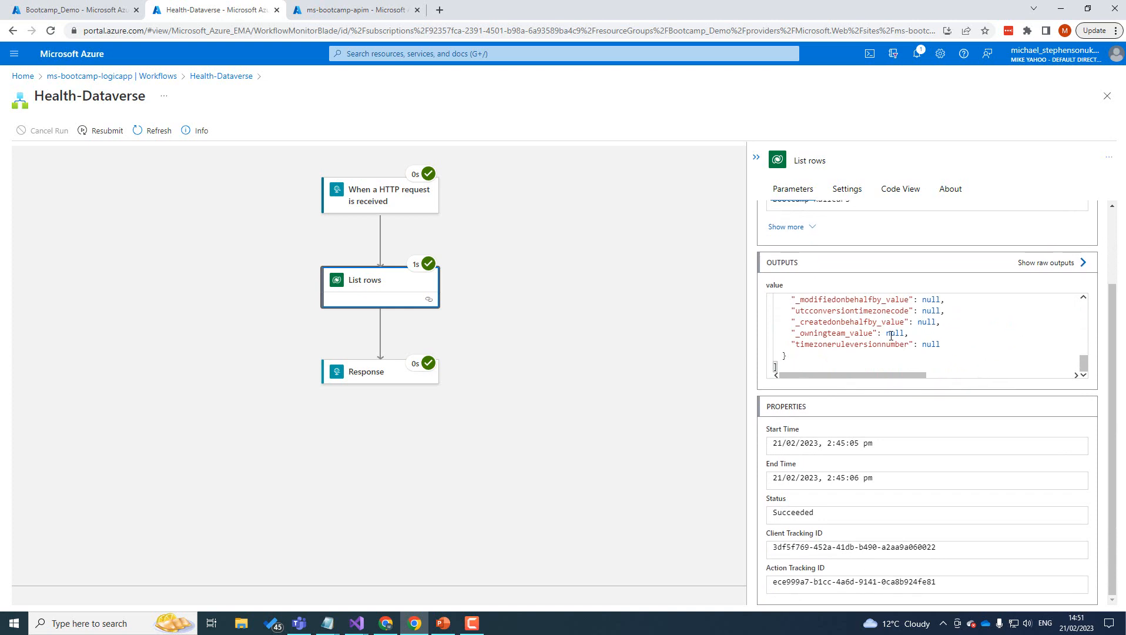
{"action": "left_click", "coordinate": [1107, 96]}
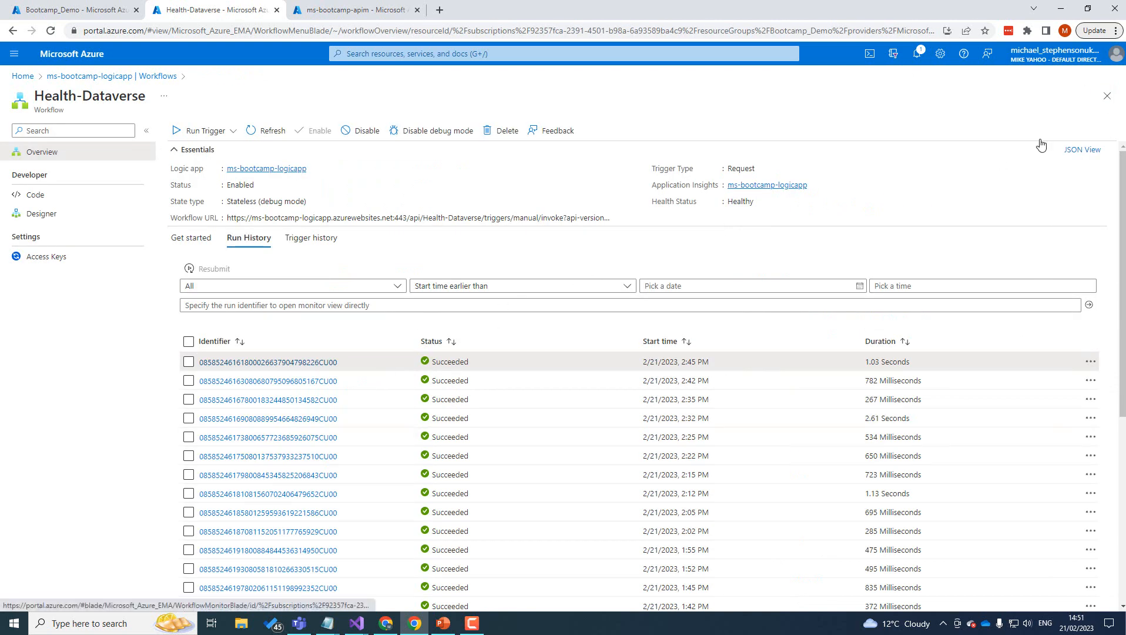
{"action": "left_click", "coordinate": [1107, 96]}
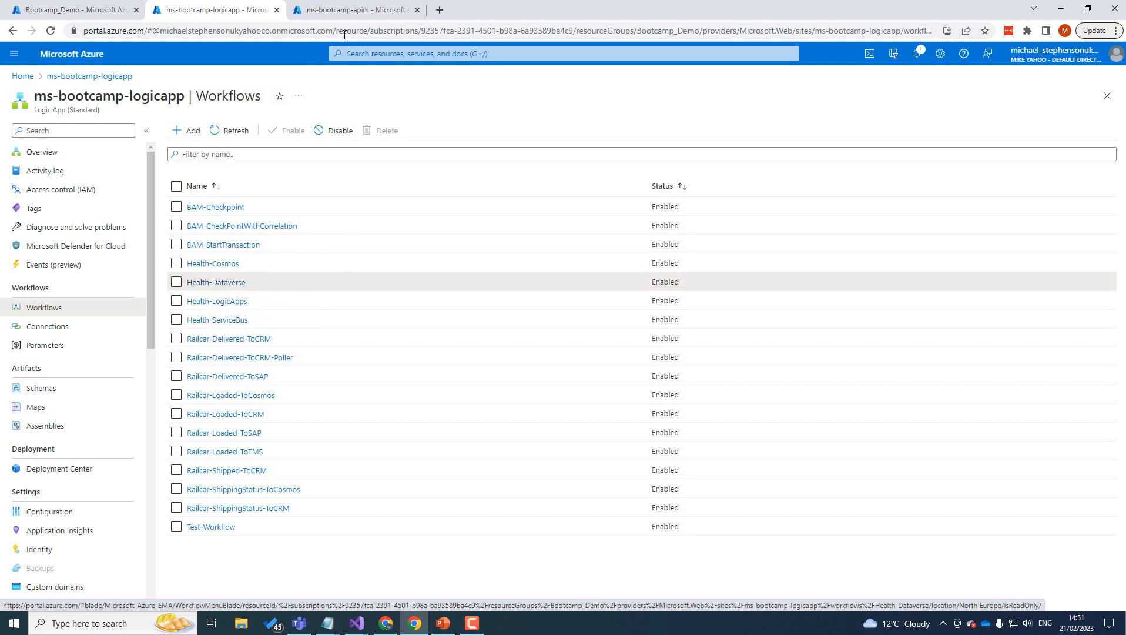
On the ms-bootcamp-apim Application Insights Availability page, review the frequency and location options for a new standard test without creating it.
{"action": "left_click", "coordinate": [348, 11]}
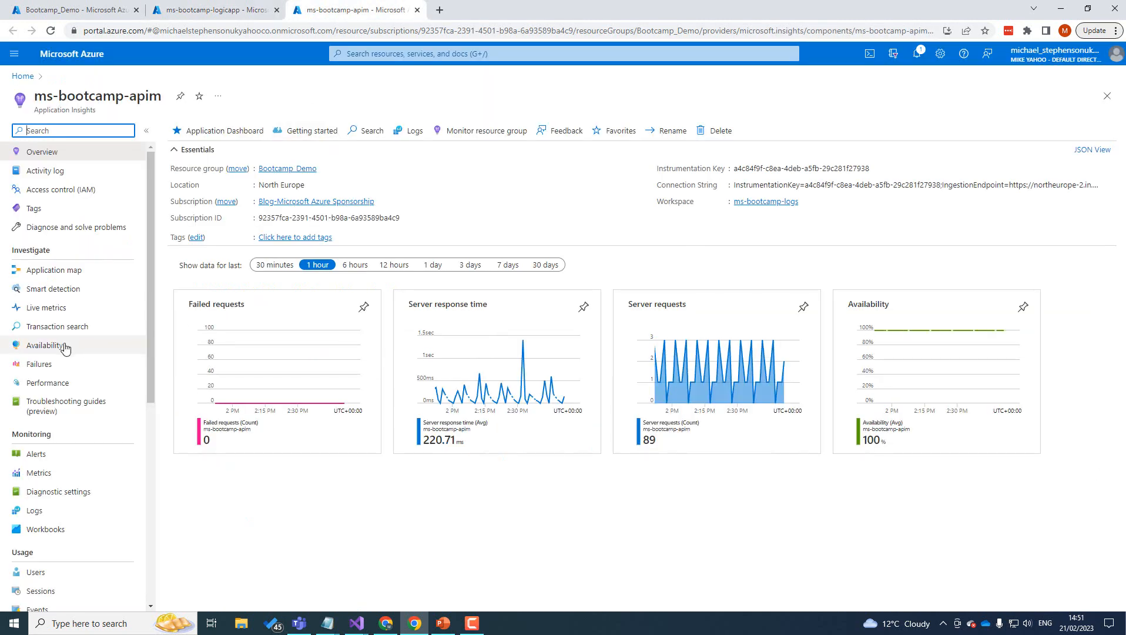
{"action": "left_click", "coordinate": [47, 346]}
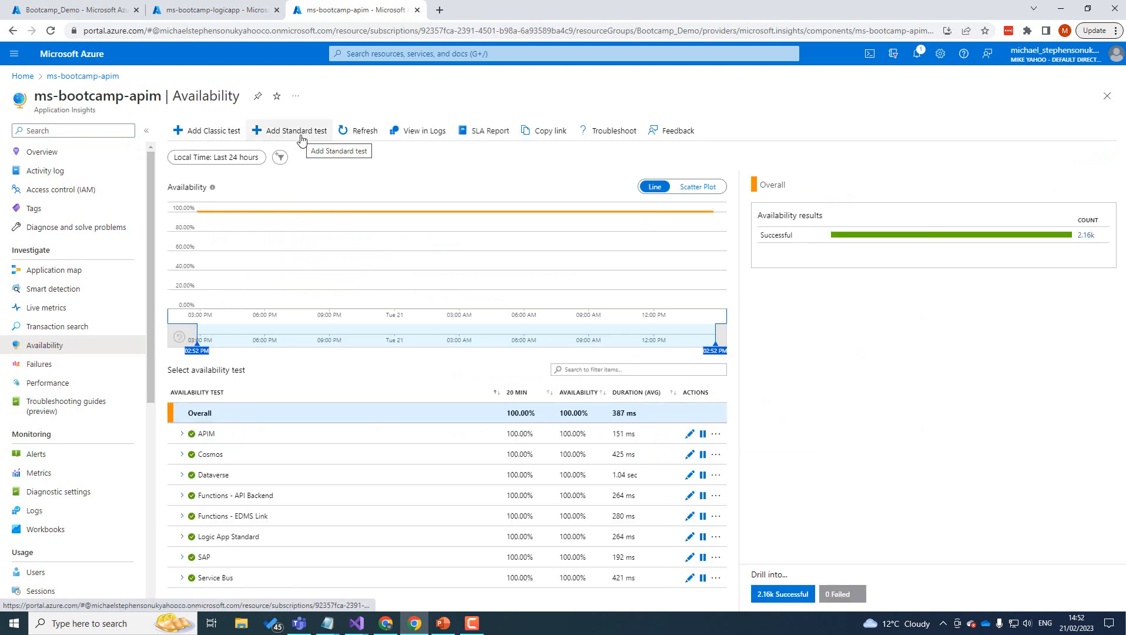
{"action": "left_click", "coordinate": [301, 137]}
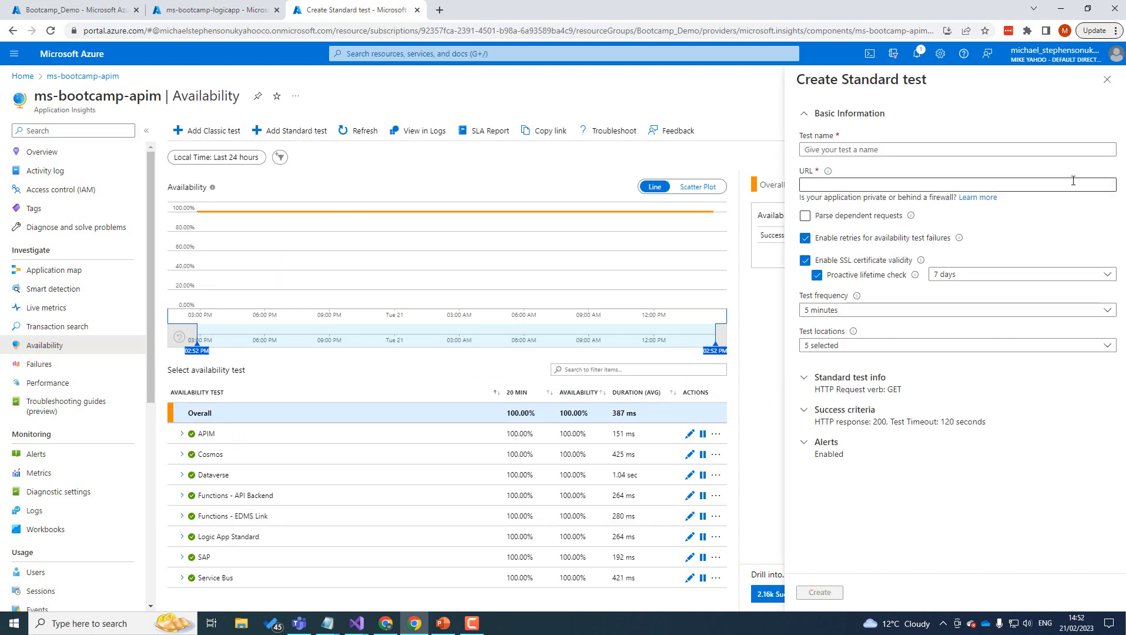
{"action": "left_click", "coordinate": [838, 184]}
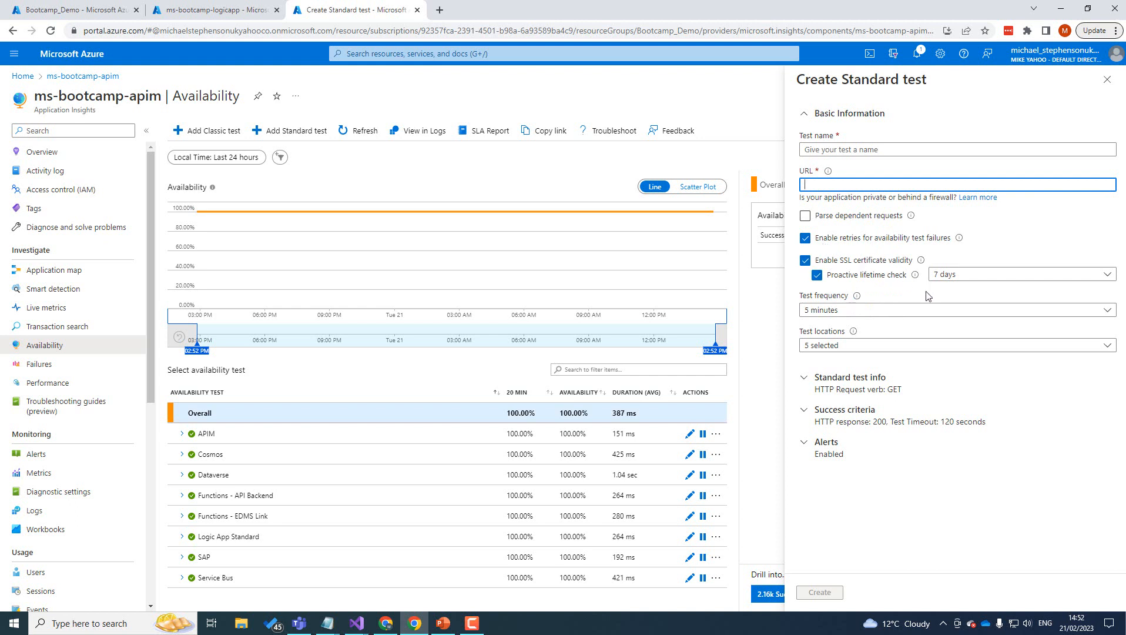
{"action": "left_click", "coordinate": [880, 311]}
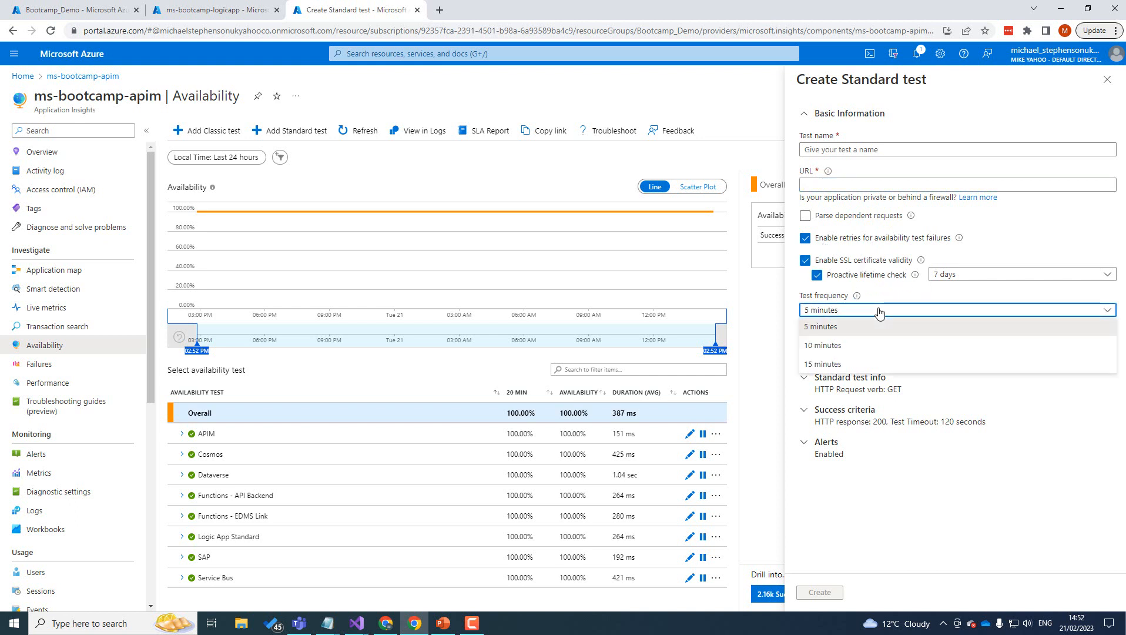
{"action": "left_click", "coordinate": [879, 311]}
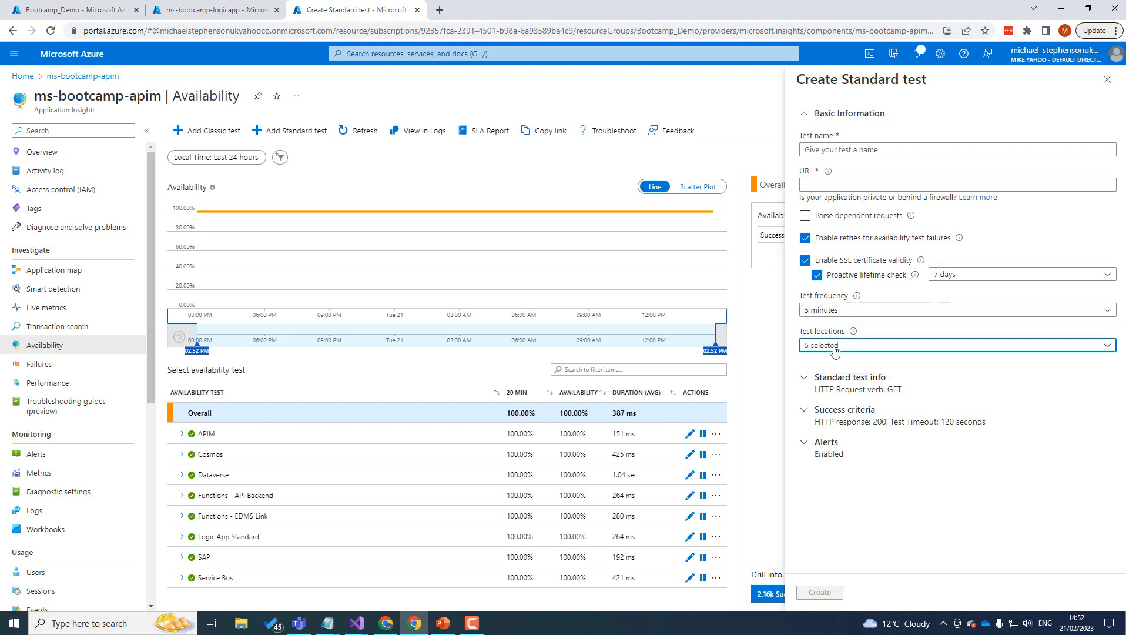
{"action": "left_click", "coordinate": [835, 347]}
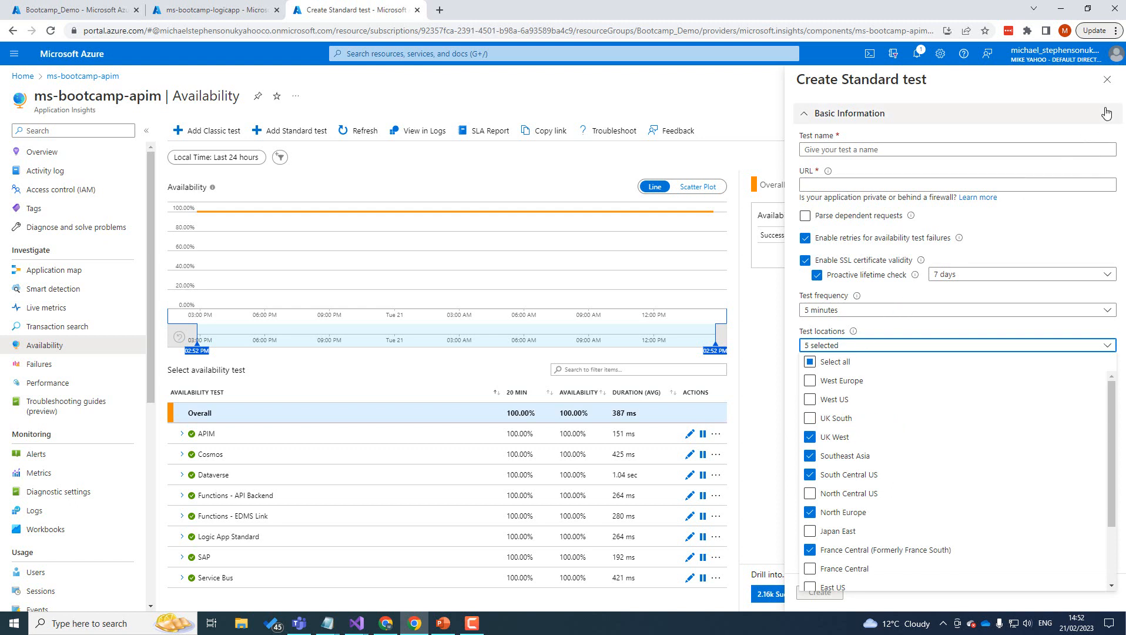
{"action": "left_click", "coordinate": [1107, 79]}
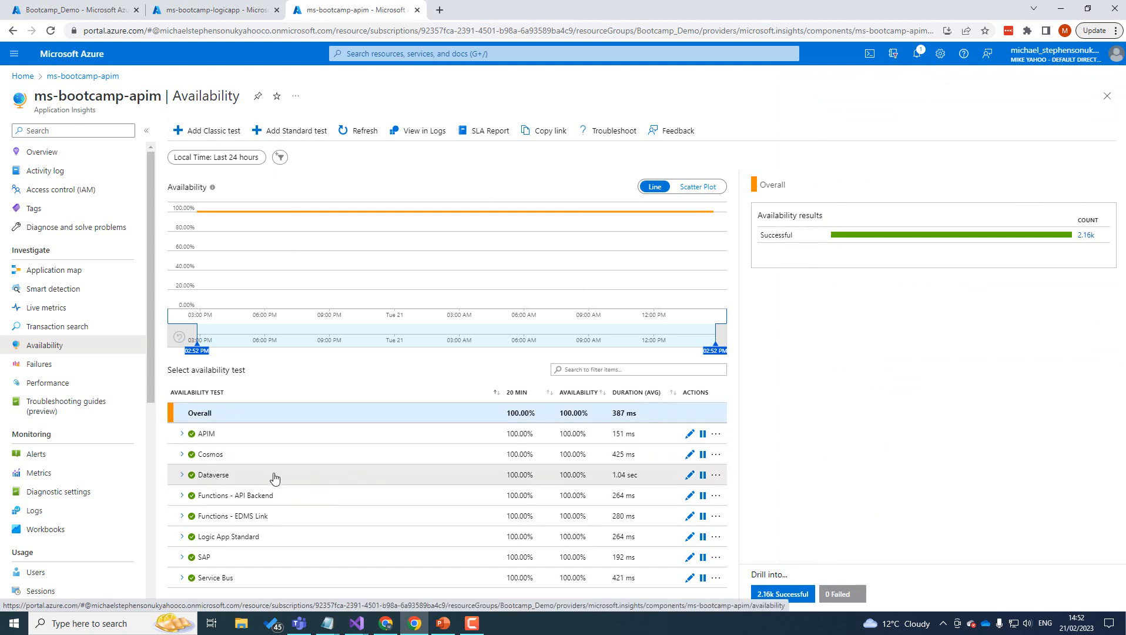
Expand the APIM availability test and show its results as a scatter plot.
{"action": "left_click", "coordinate": [186, 435]}
{"action": "left_click", "coordinate": [253, 437]}
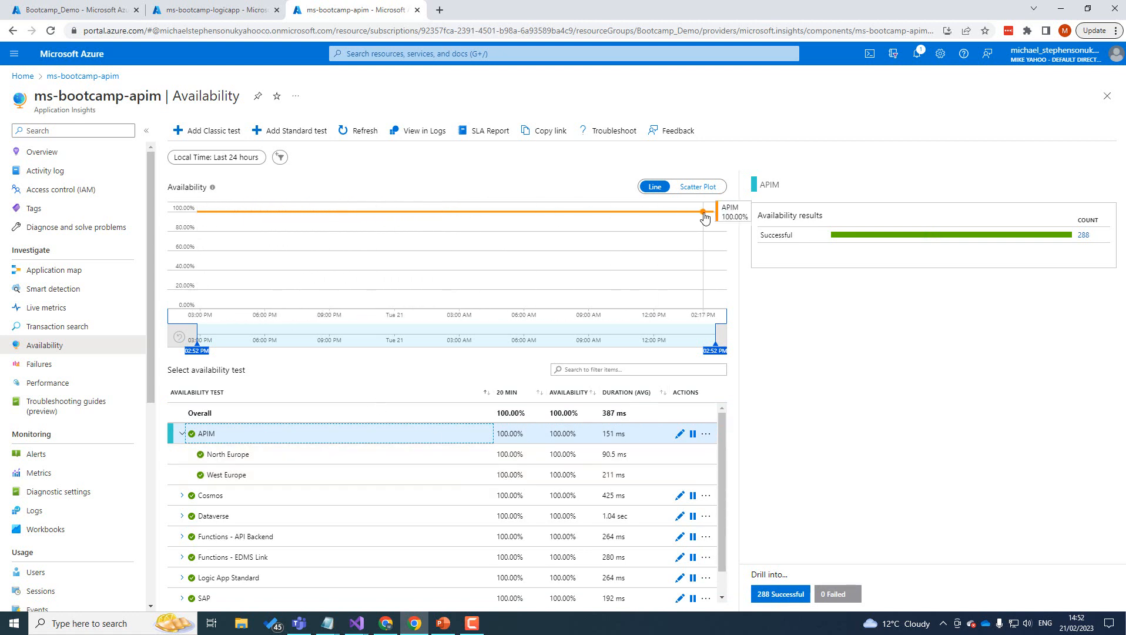
{"action": "left_click", "coordinate": [708, 192]}
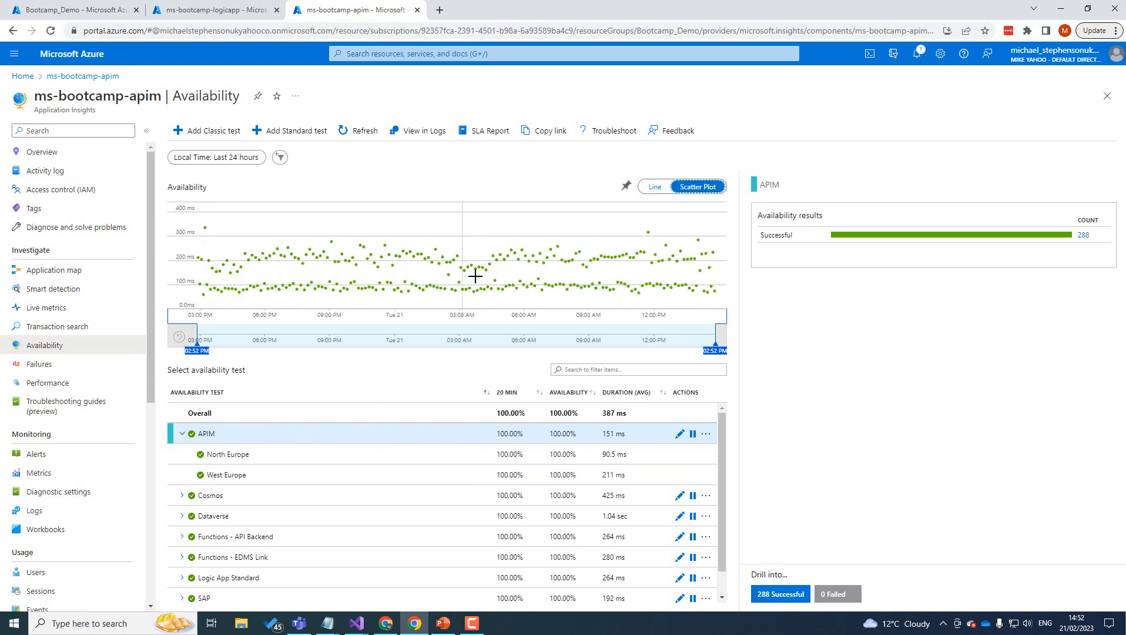
Expand the Logic App Standard availability test and show its West Europe results.
{"action": "scroll", "coordinate": [326, 499], "scroll_direction": "down", "scroll_amount": 1}
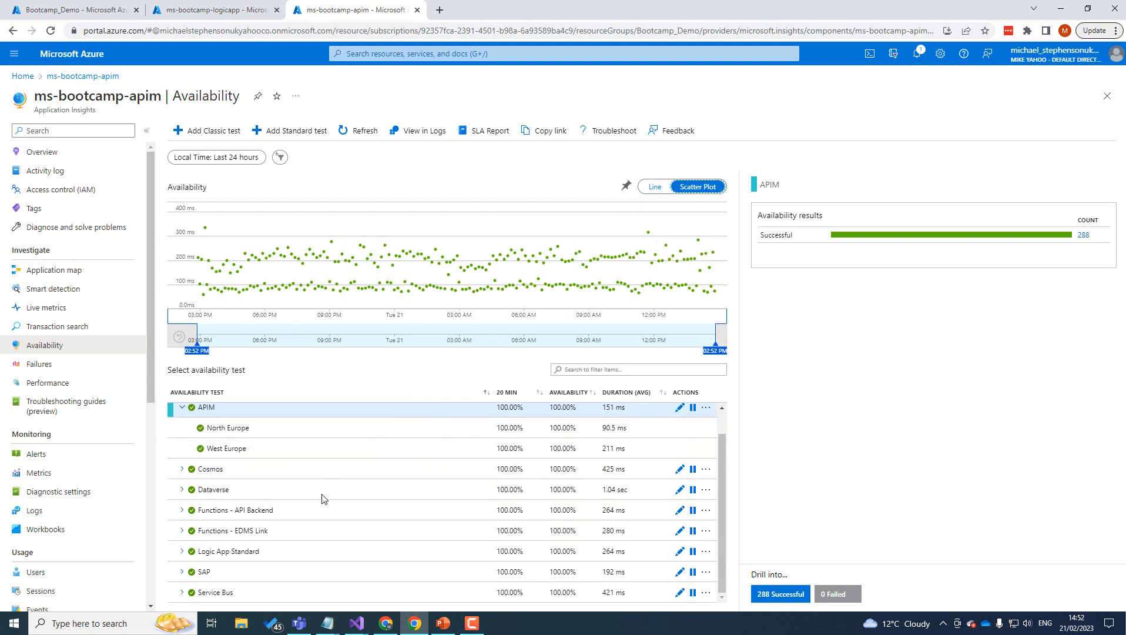
{"action": "left_click", "coordinate": [252, 553]}
{"action": "left_click", "coordinate": [181, 556]}
{"action": "scroll", "coordinate": [257, 547], "scroll_direction": "down", "scroll_amount": 1}
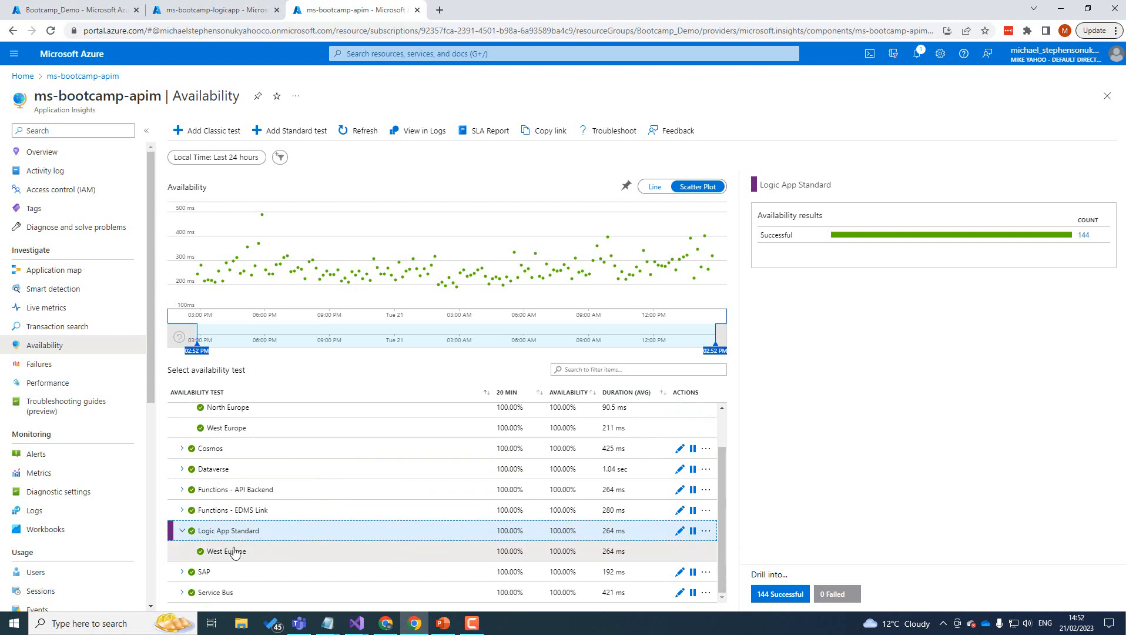
{"action": "left_click", "coordinate": [234, 552]}
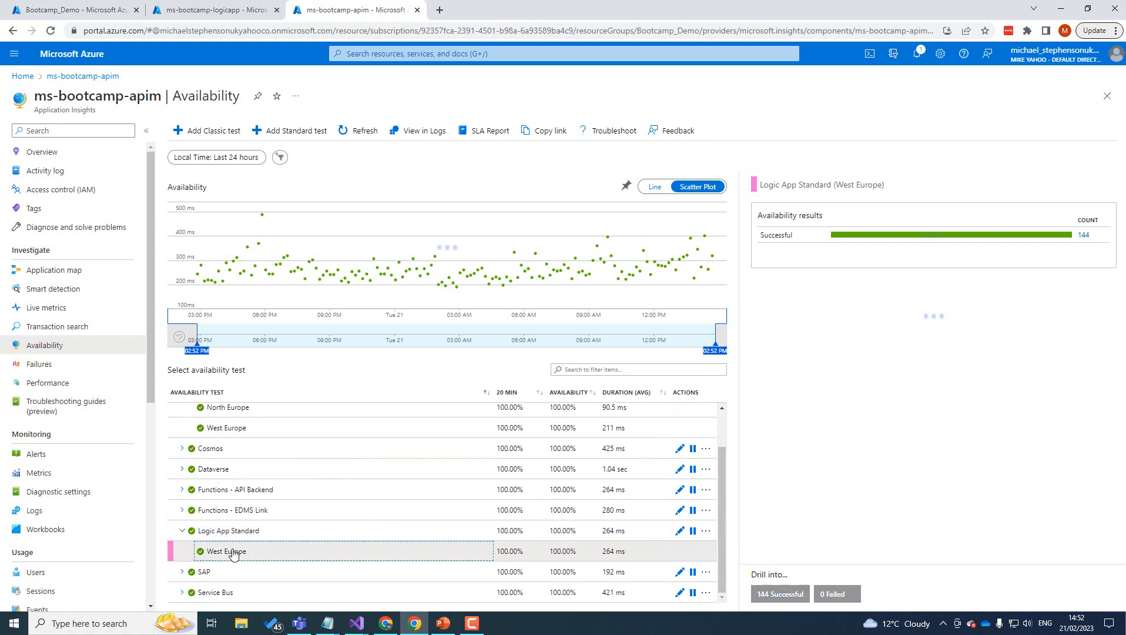
Compare the APIM test's West Europe and North Europe results, and expand the Functions - API Backend test to view its locations.
{"action": "left_click", "coordinate": [247, 432]}
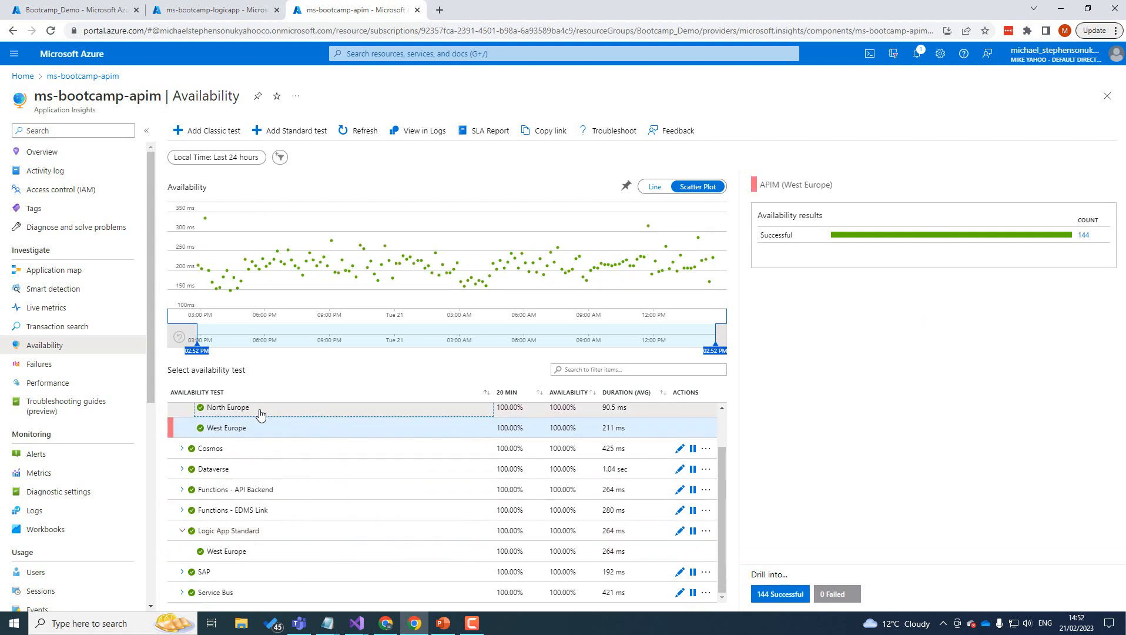
{"action": "left_click", "coordinate": [260, 414]}
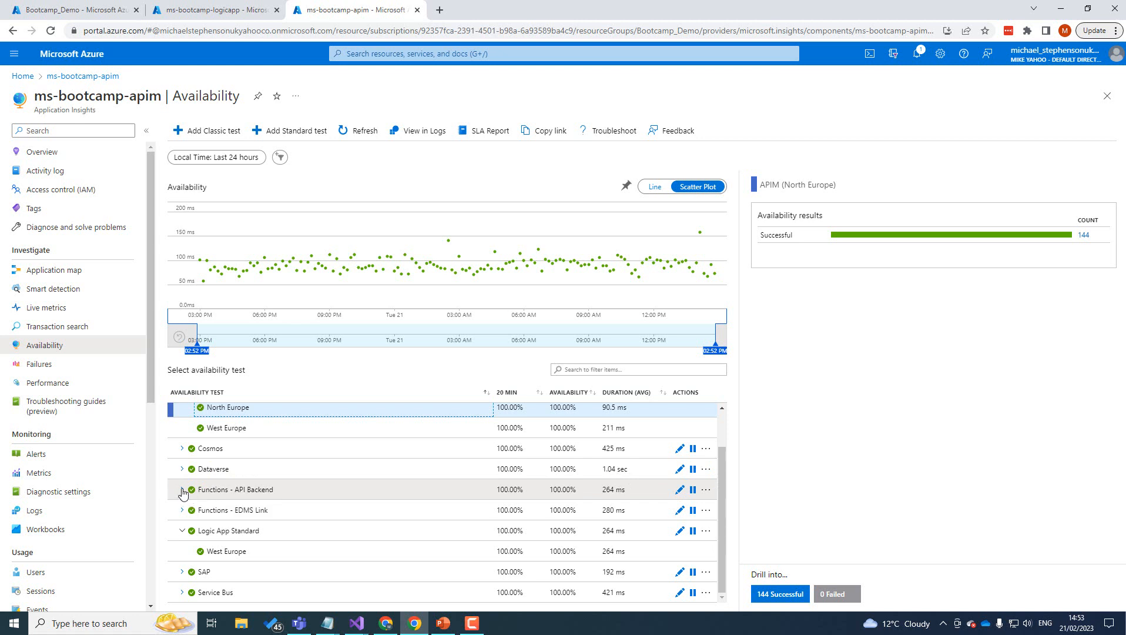
{"action": "left_click", "coordinate": [183, 490]}
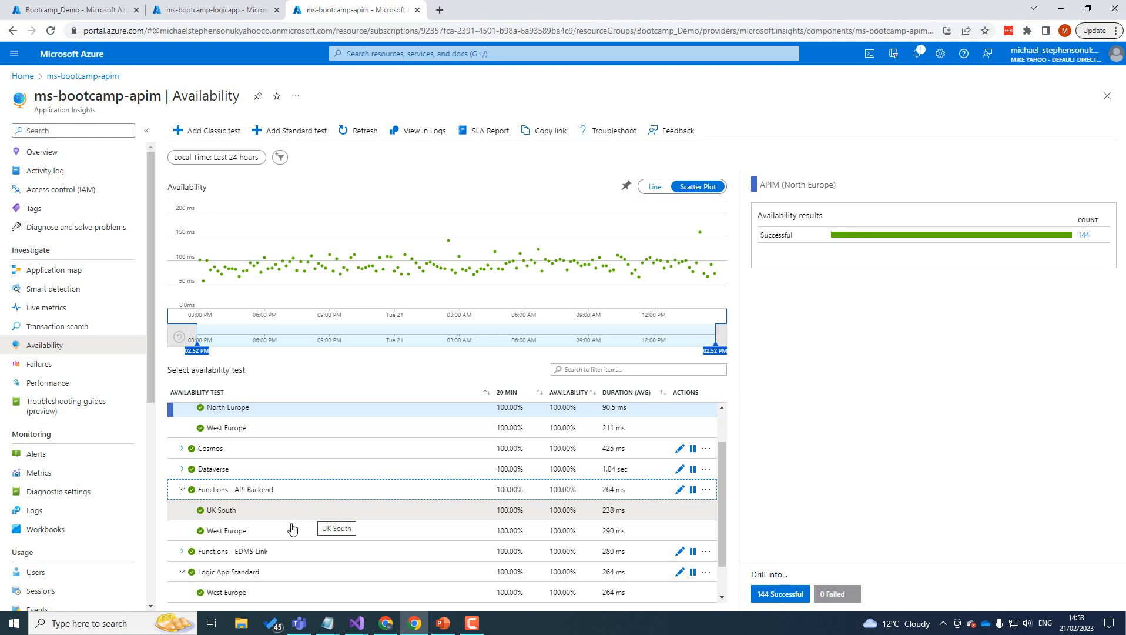
{"action": "scroll", "coordinate": [294, 528], "scroll_direction": "down", "scroll_amount": 1}
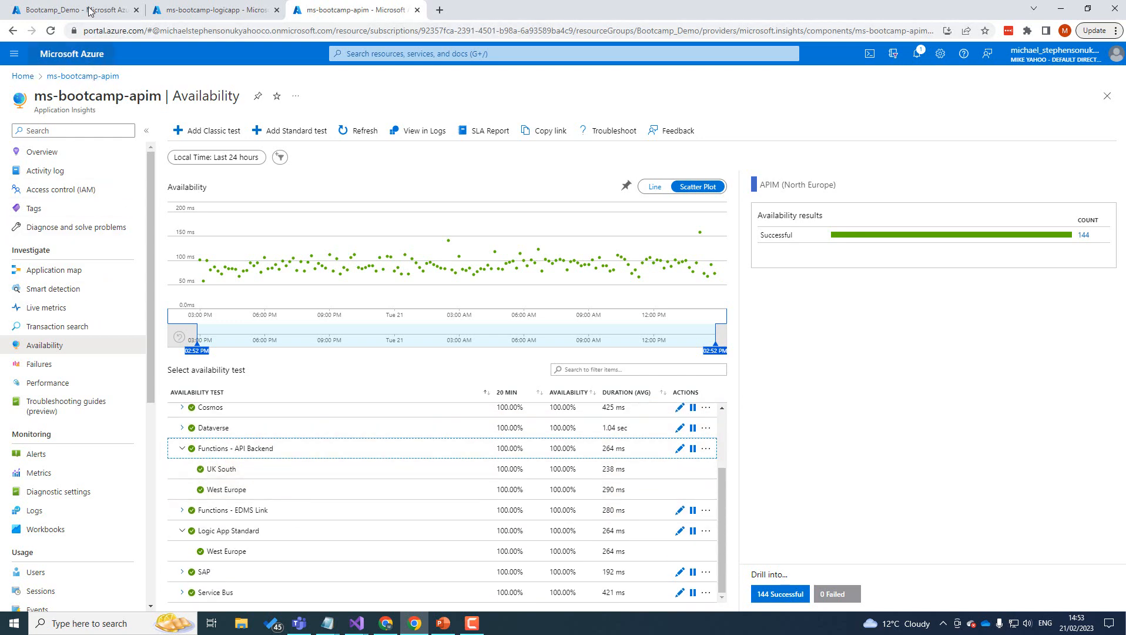
Inspect the Dataverse operation of Inbound API - Health API in the ms-bootcamp-apim API Management service, and return to the availability tests.
{"action": "left_click", "coordinate": [65, 10]}
{"action": "left_click", "coordinate": [254, 464]}
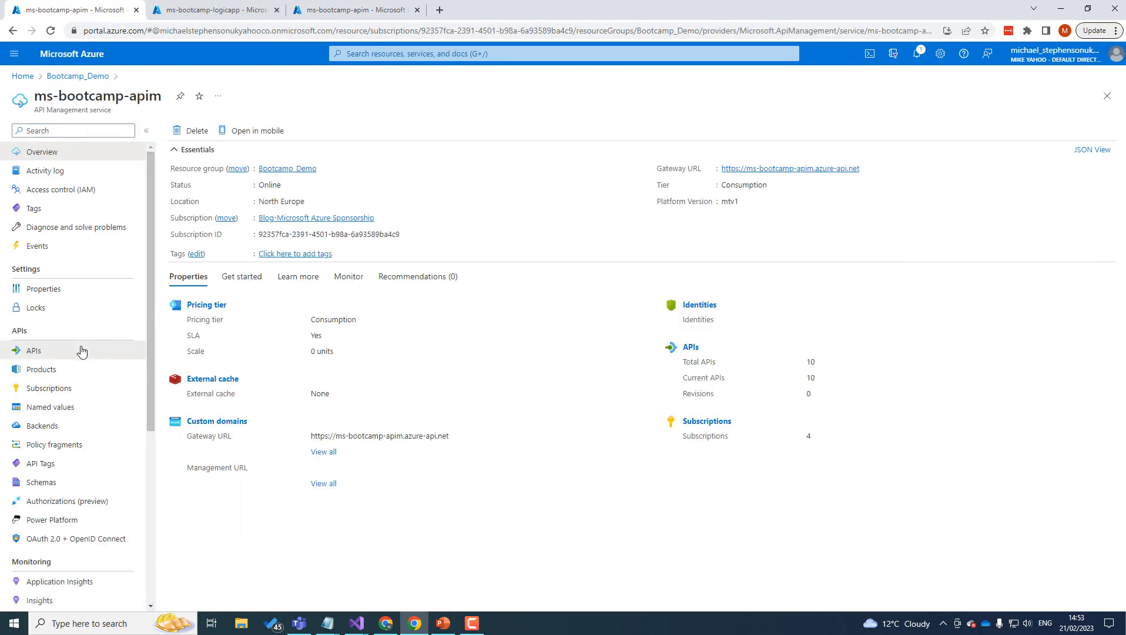
{"action": "left_click", "coordinate": [81, 351]}
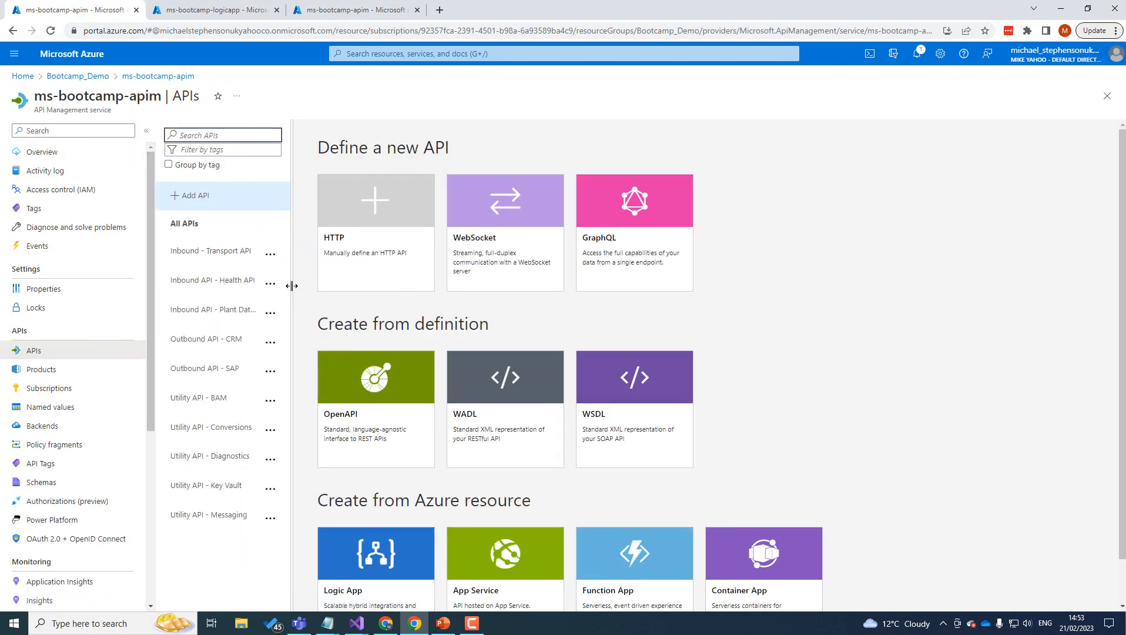
{"action": "left_click_drag", "start_coordinate": [292, 285], "coordinate": [448, 287]}
{"action": "left_click", "coordinate": [242, 288]}
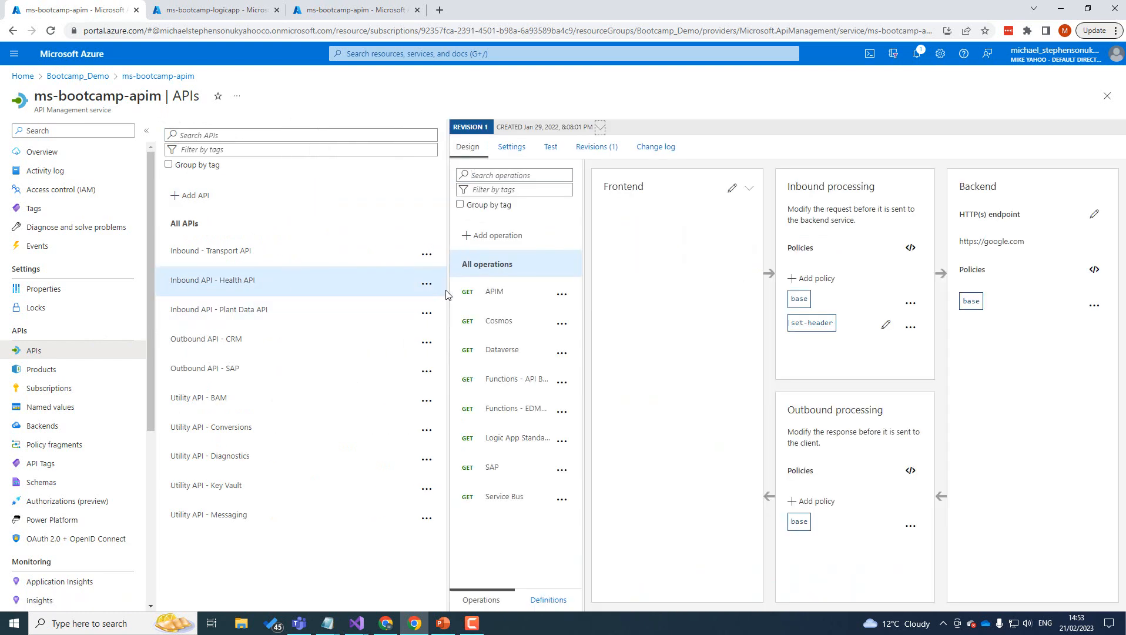
{"action": "left_click_drag", "start_coordinate": [448, 291], "coordinate": [367, 290]}
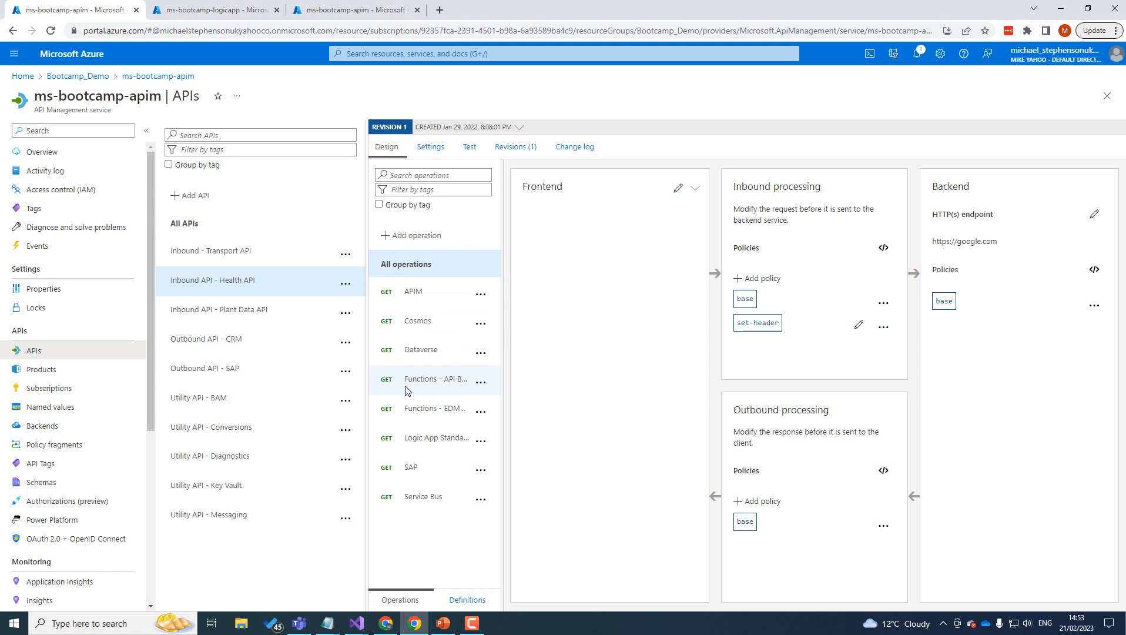
{"action": "left_click", "coordinate": [421, 352]}
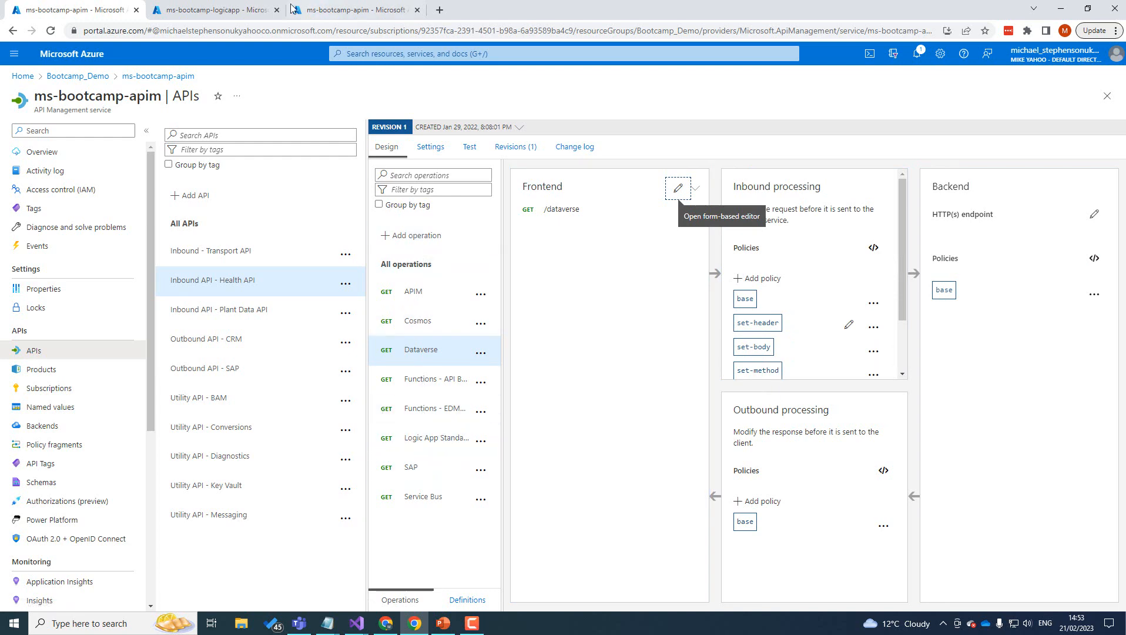
{"action": "left_click", "coordinate": [329, 10]}
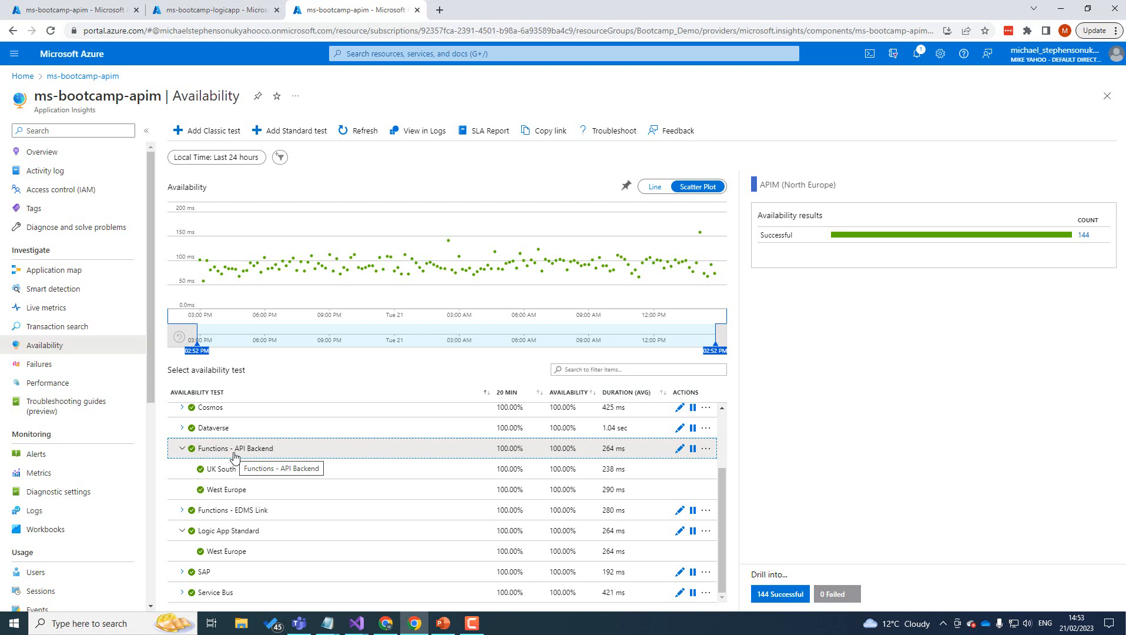
Check the SLA report of the ms-bootcamp-apim availability tests, and return to the Availability page.
{"action": "left_click", "coordinate": [498, 134]}
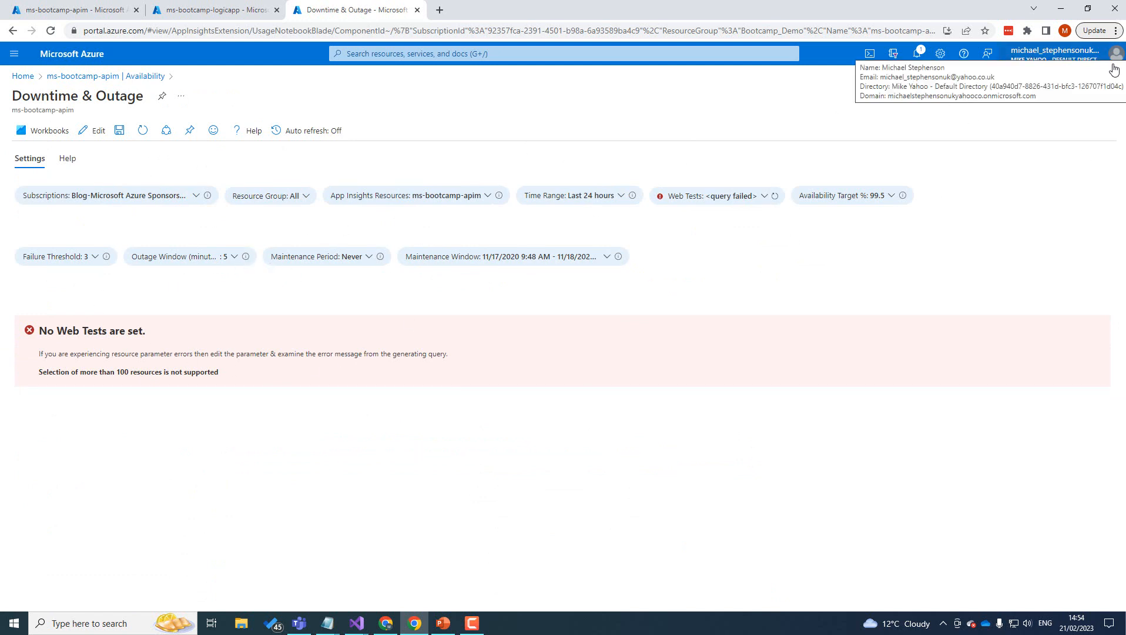
{"action": "left_click", "coordinate": [1107, 96]}
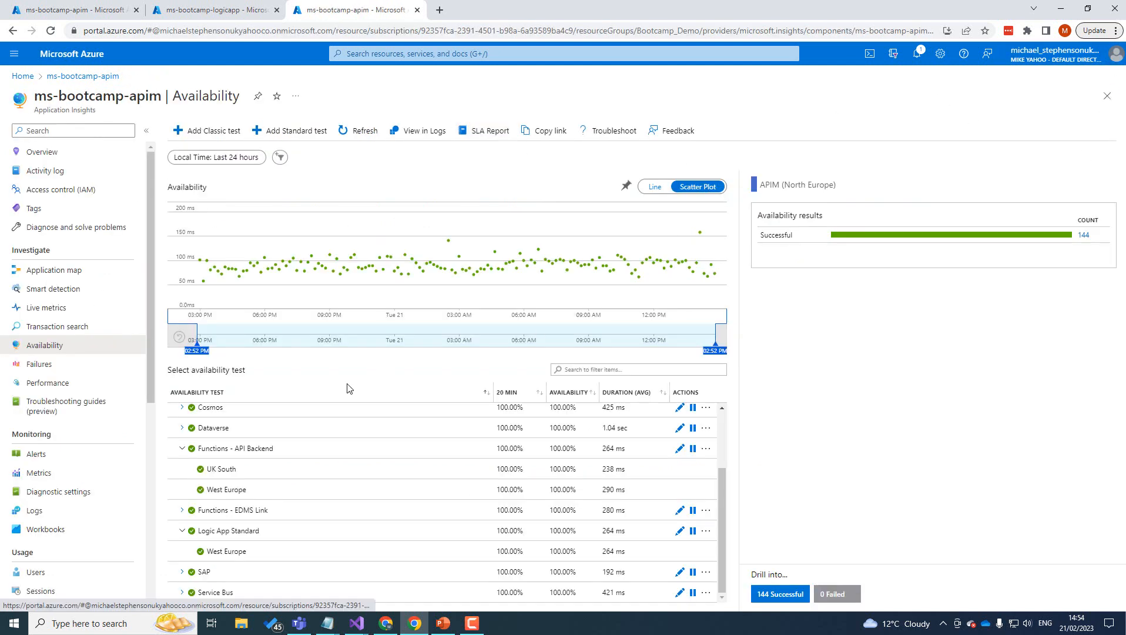
Open the APIM North Europe results in Logs, cut the query down to availabilityResults with only its timestamp filter, and run it to review all tests' results.
{"action": "left_click", "coordinate": [410, 135]}
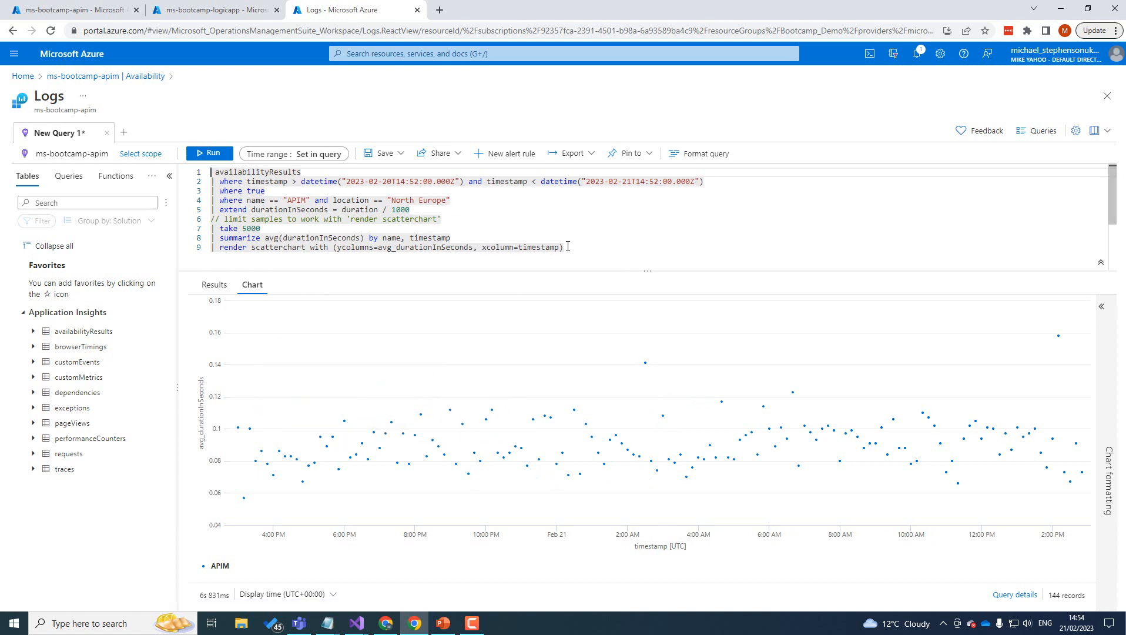
{"action": "left_click_drag", "start_coordinate": [569, 246], "coordinate": [207, 196]}
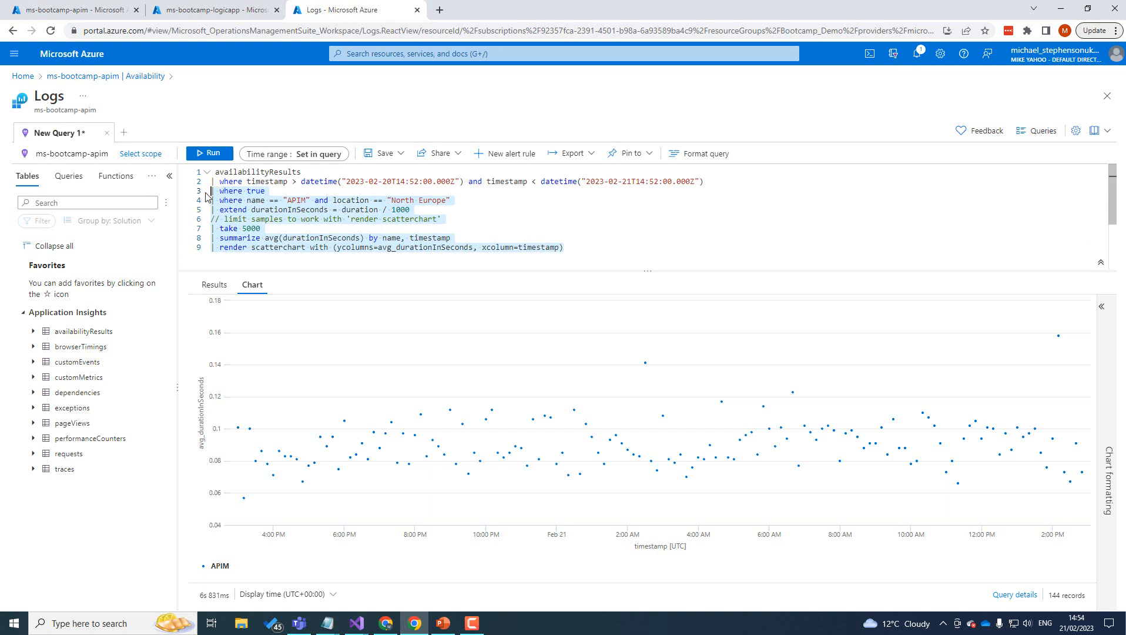
{"action": "key", "text": "Delete"}
{"action": "key", "text": "shift+Return"}
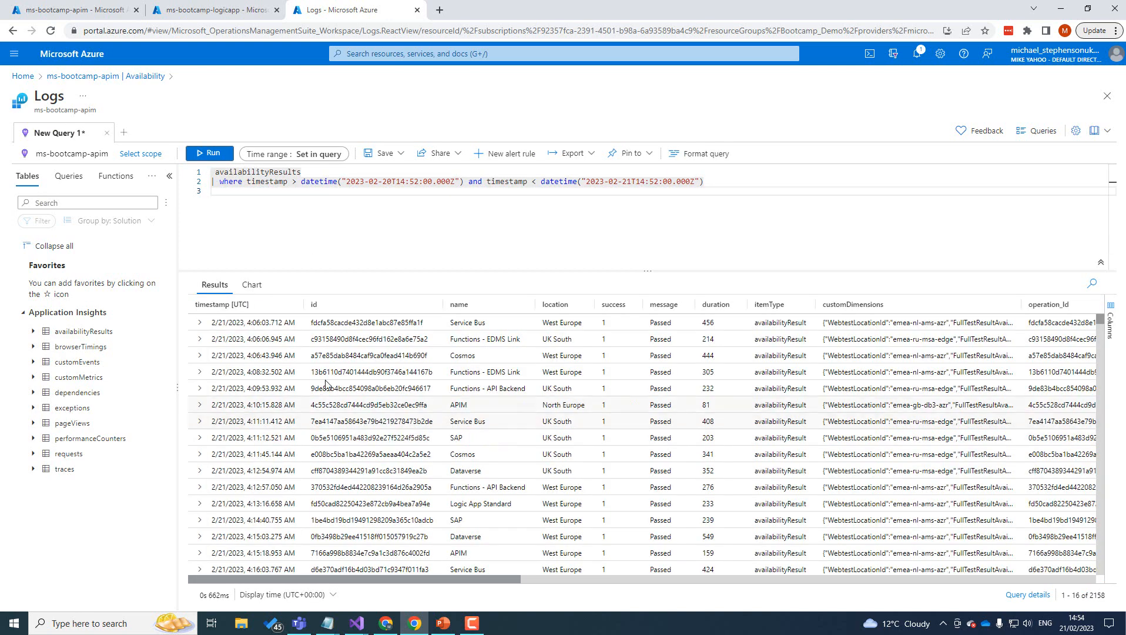
{"action": "scroll", "coordinate": [525, 362], "scroll_direction": "down", "scroll_amount": 4}
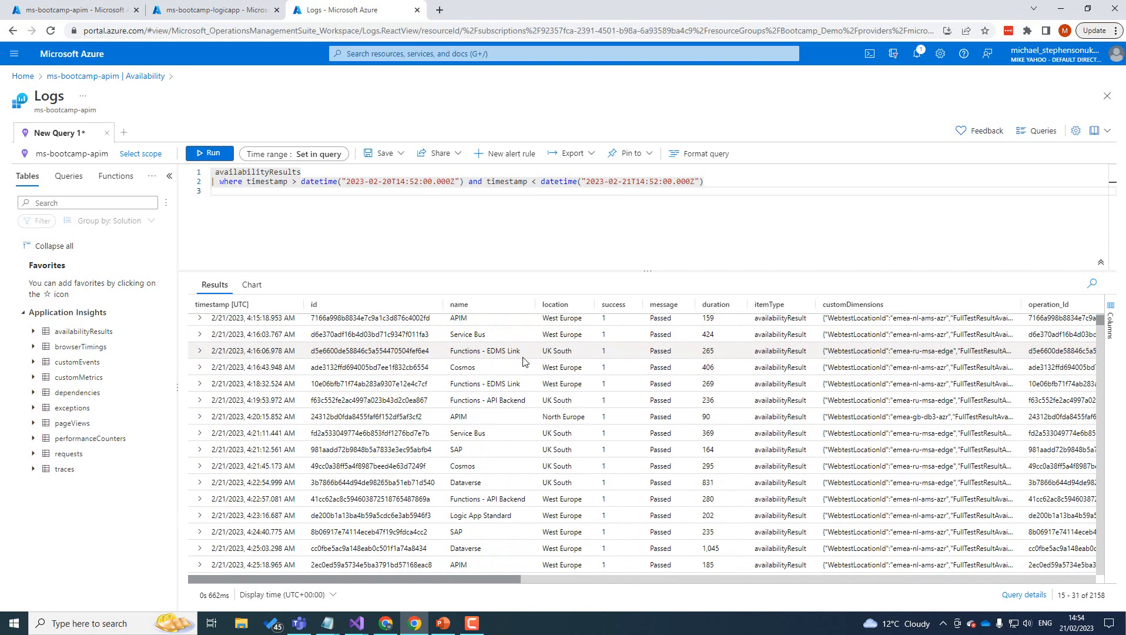
{"action": "scroll", "coordinate": [541, 390], "scroll_direction": "up", "scroll_amount": 4}
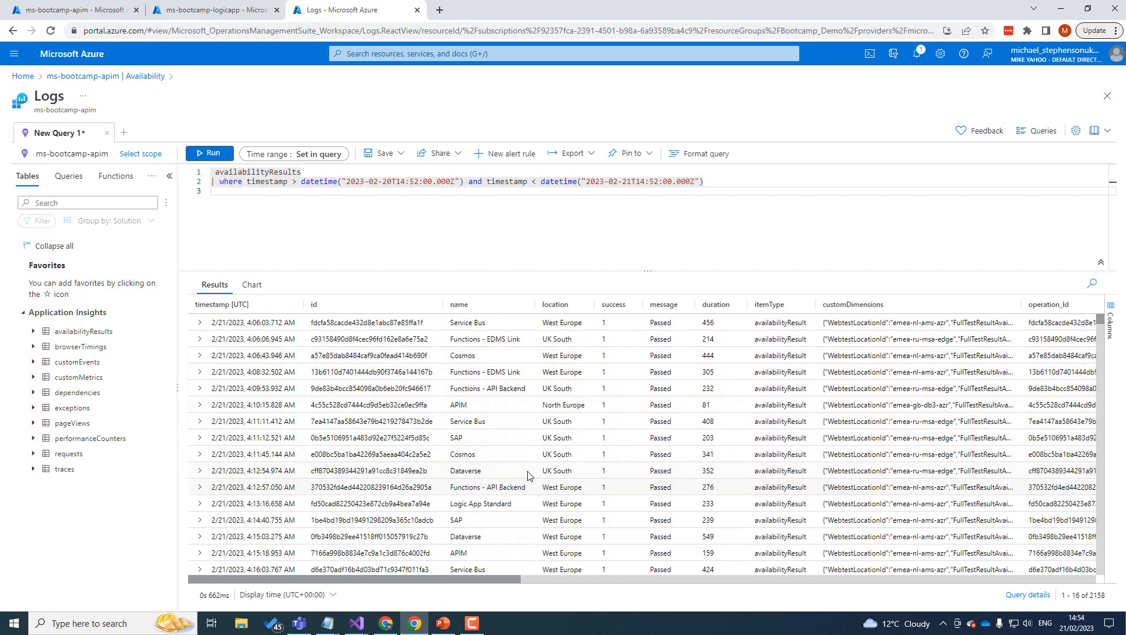
{"action": "scroll", "coordinate": [495, 389], "scroll_direction": "down", "scroll_amount": 1}
{"action": "scroll", "coordinate": [495, 389], "scroll_direction": "down", "scroll_amount": 10}
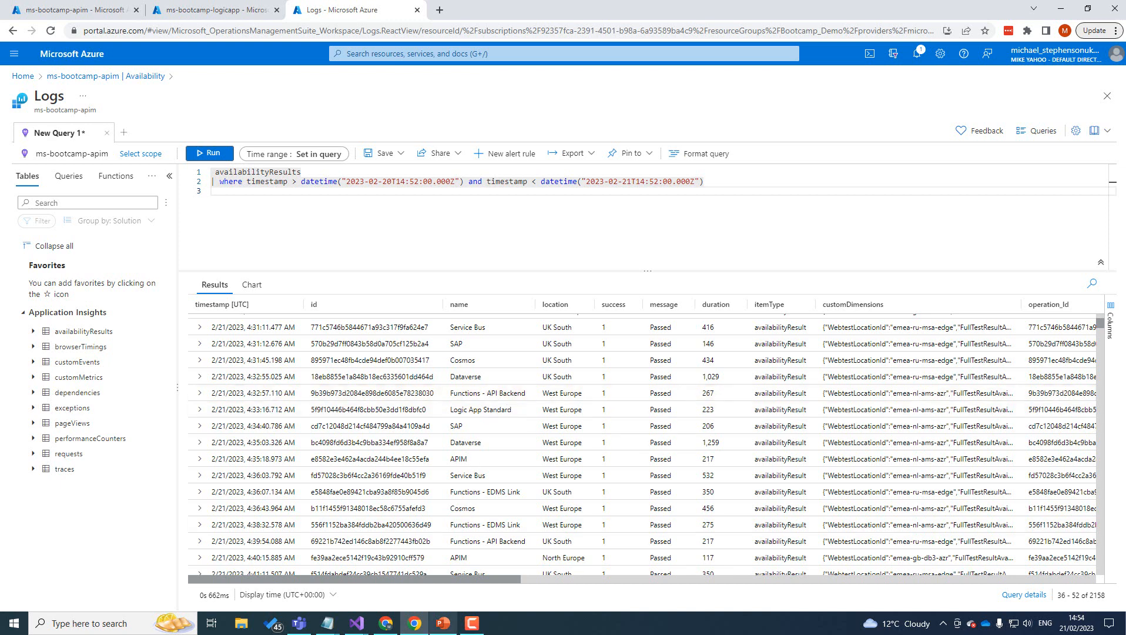
Switch to PowerPoint and start the slide show from the current health-ping architecture slide.
{"action": "left_click", "coordinate": [443, 625]}
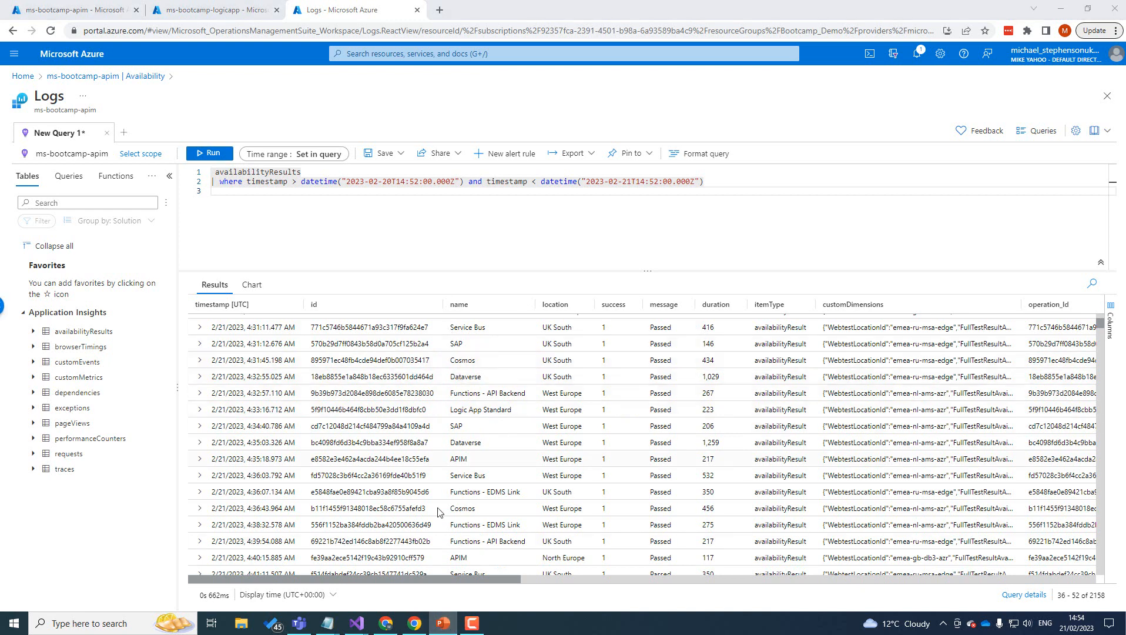
{"action": "left_click", "coordinate": [444, 629]}
{"action": "left_click", "coordinate": [444, 630]}
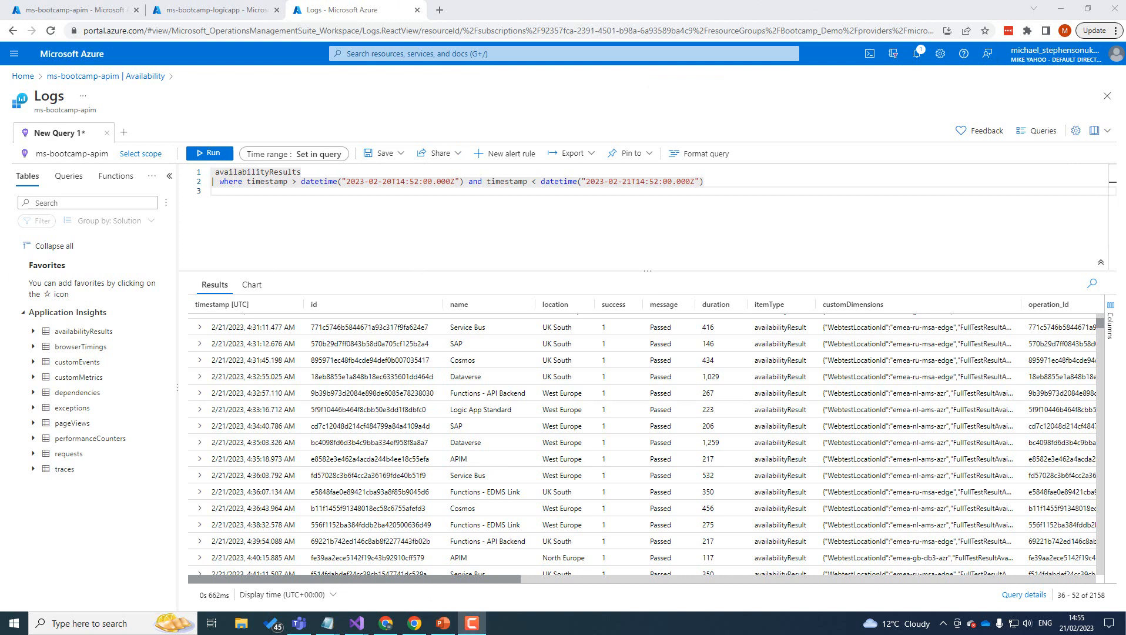
{"action": "key", "text": "shift+F5"}
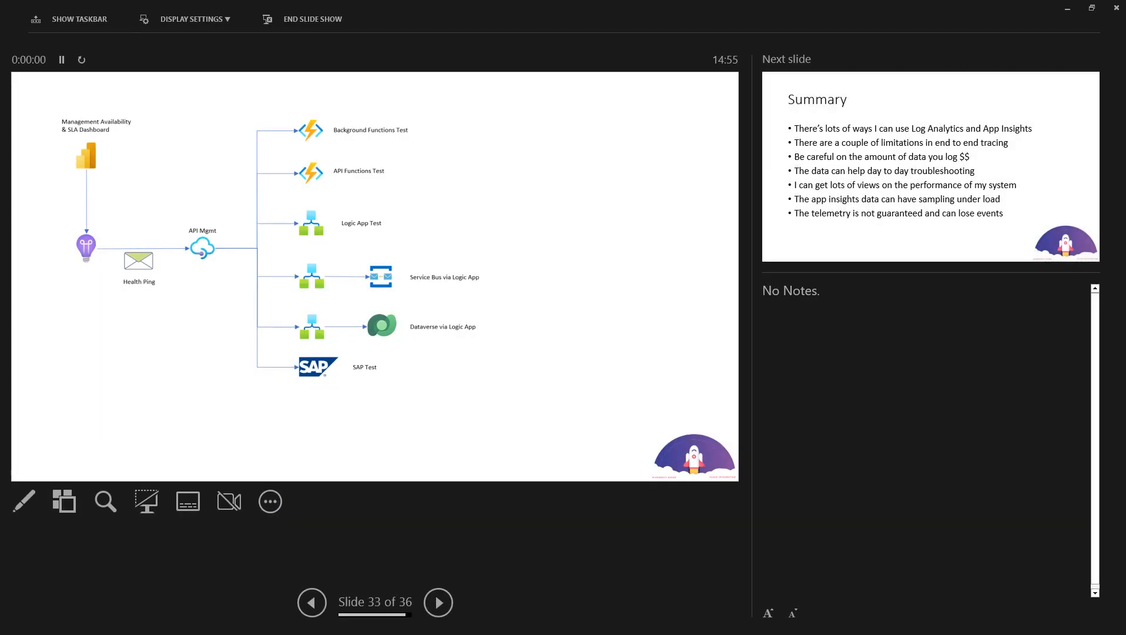
Swap the presenter view and slide show displays, and advance to the Summary slide.
{"action": "left_click", "coordinate": [176, 29]}
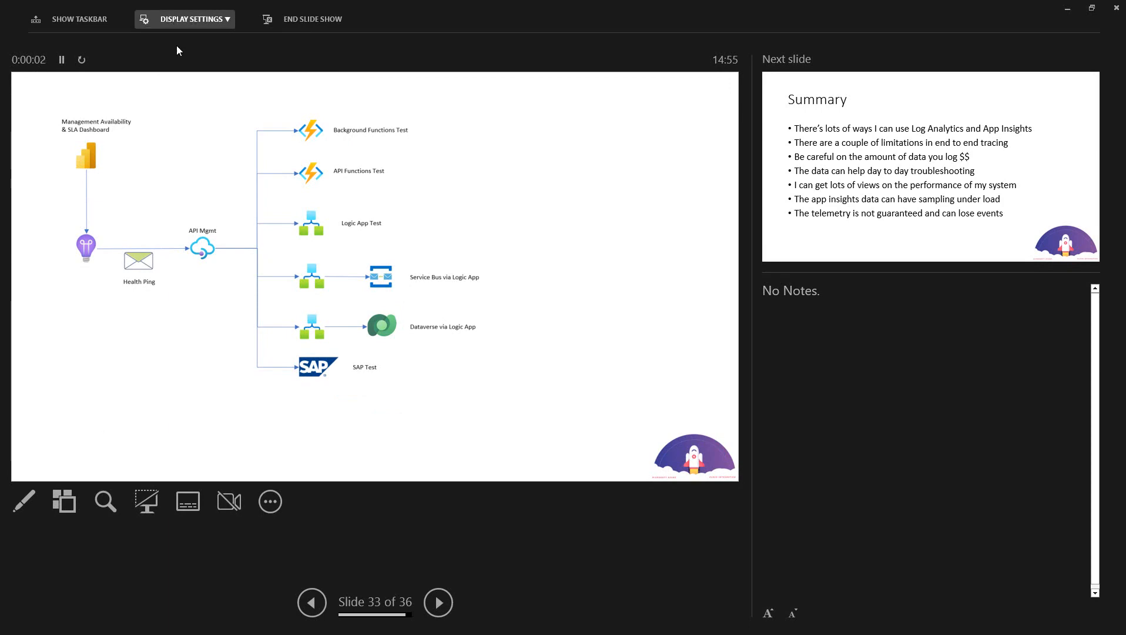
{"action": "left_click", "coordinate": [177, 50]}
{"action": "left_click", "coordinate": [554, 252]}
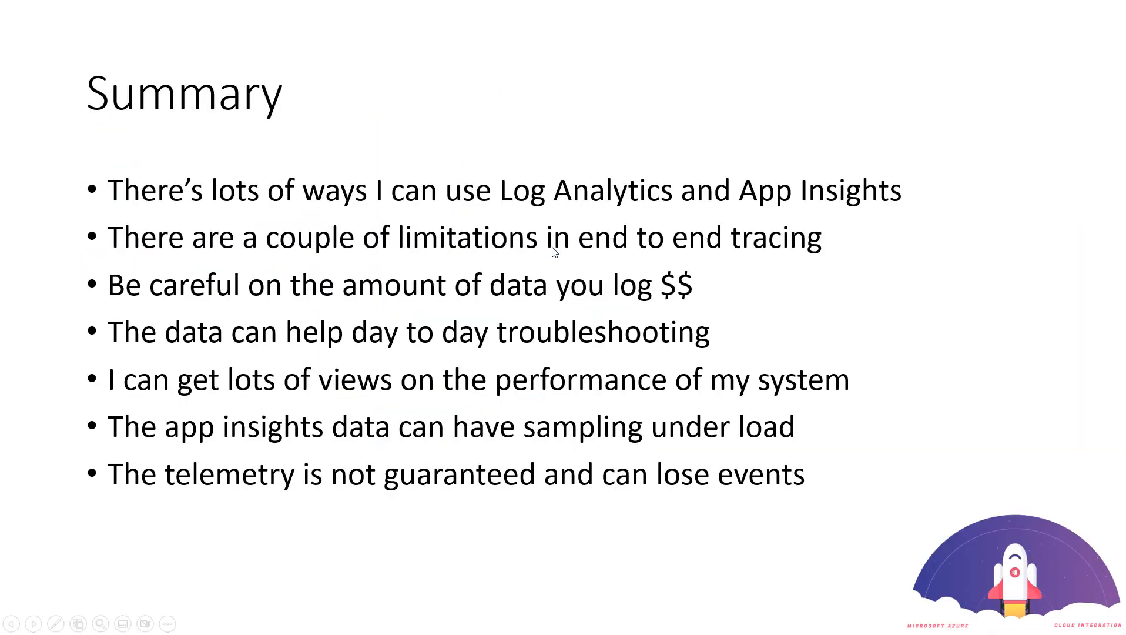